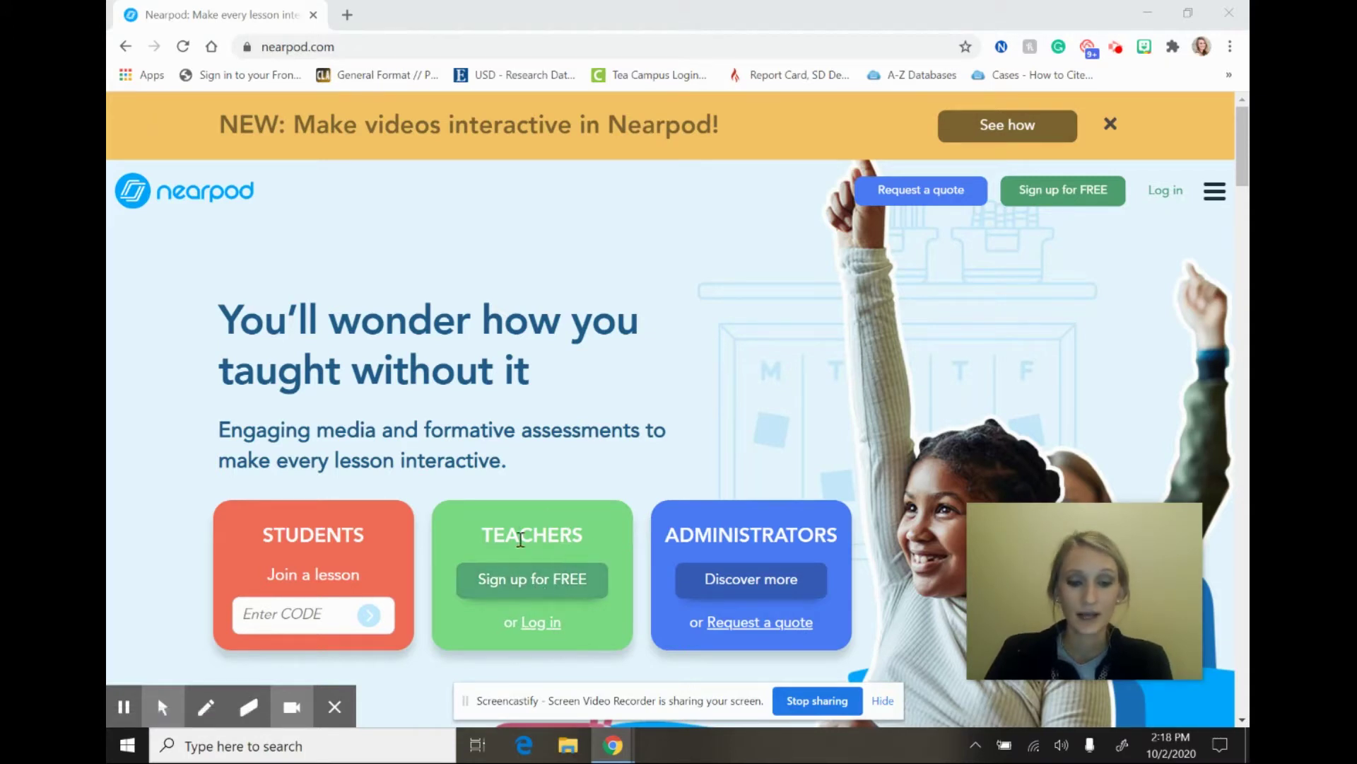
Sign in to Nearpod as a teacher with the Google account and reach My Library
left_click(552, 623)
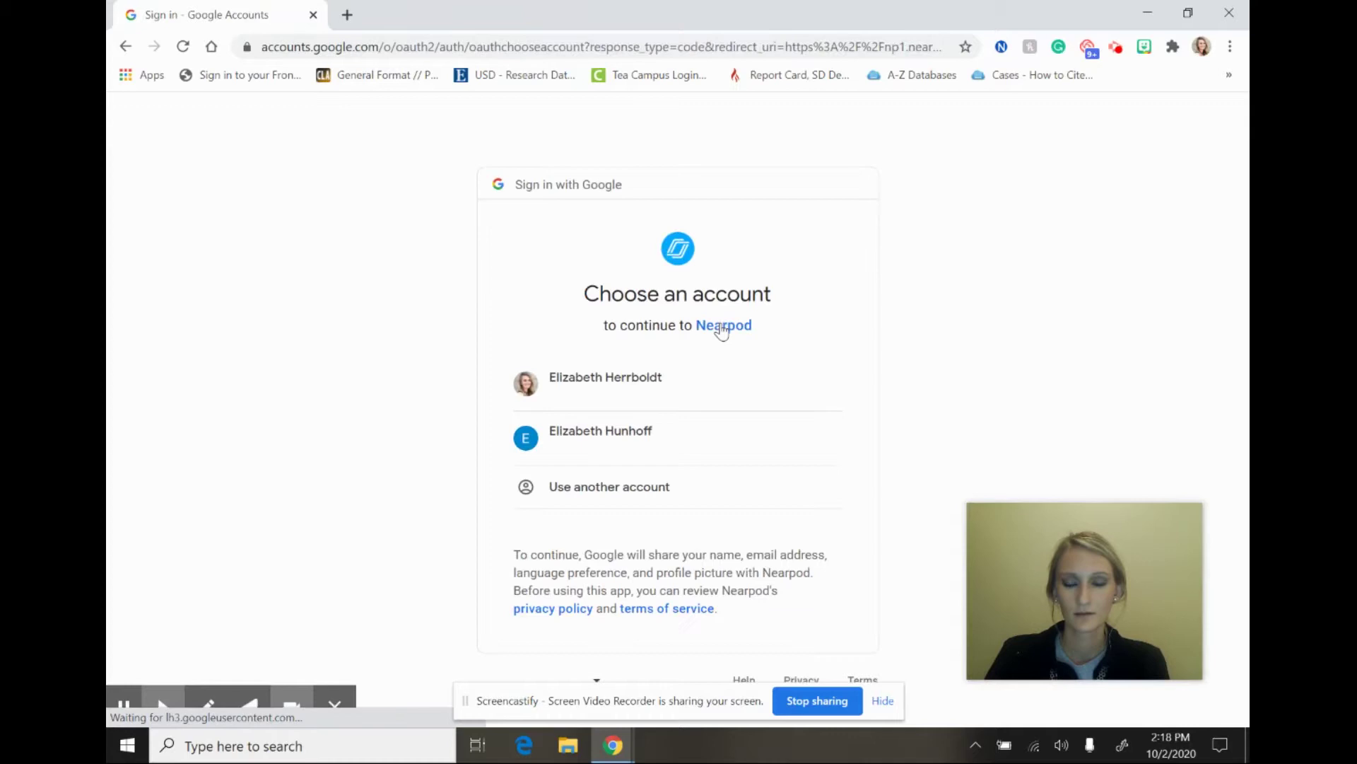
left_click(588, 388)
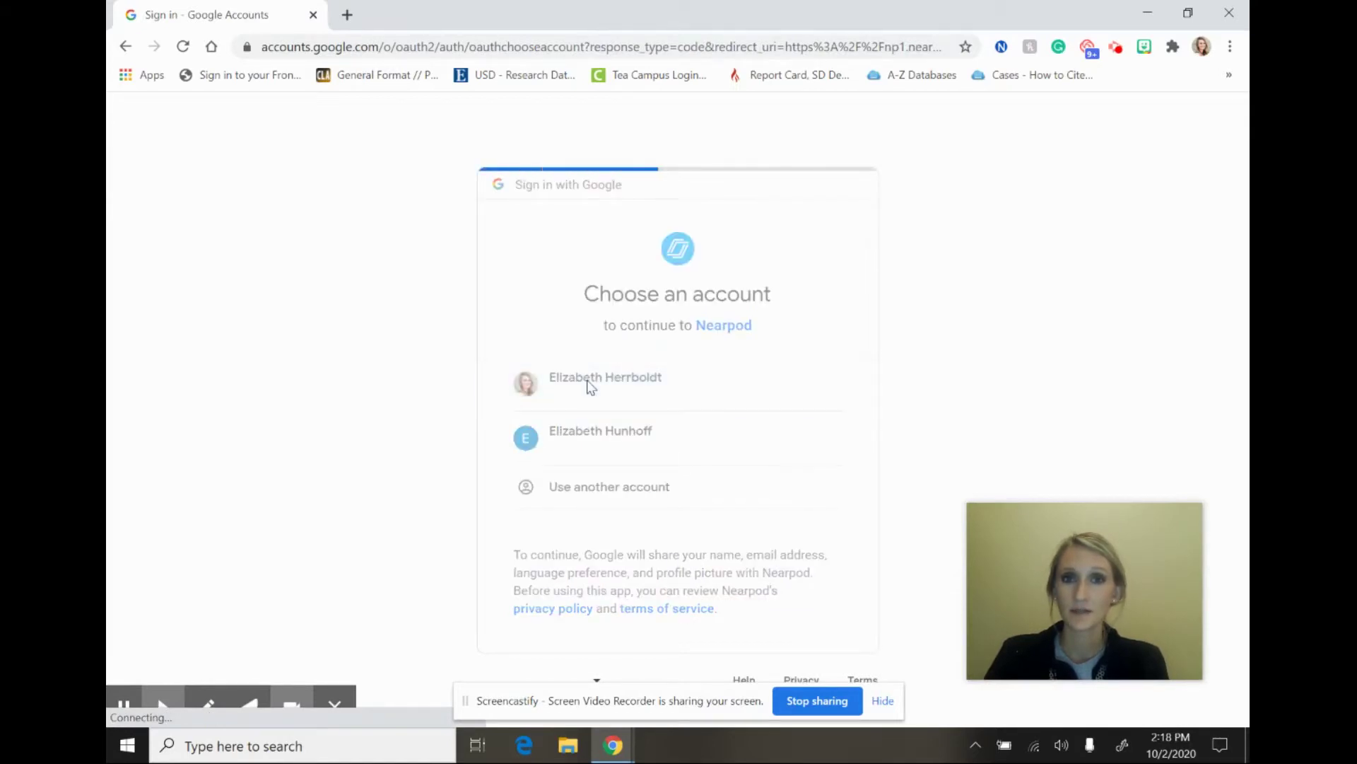
left_click(883, 701)
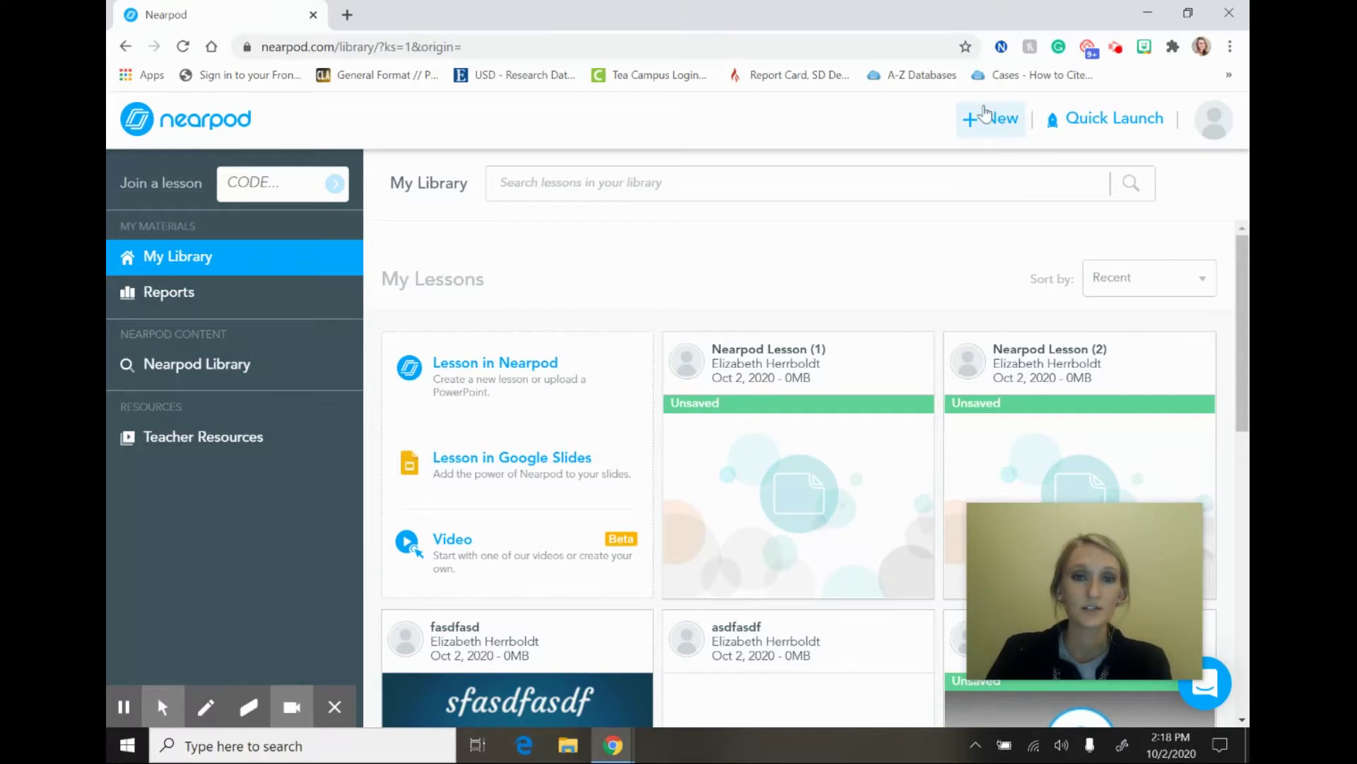
Create a new 'Lesson in Nearpod' from the + New menu, opening Untitled Lesson (2)
left_click(991, 126)
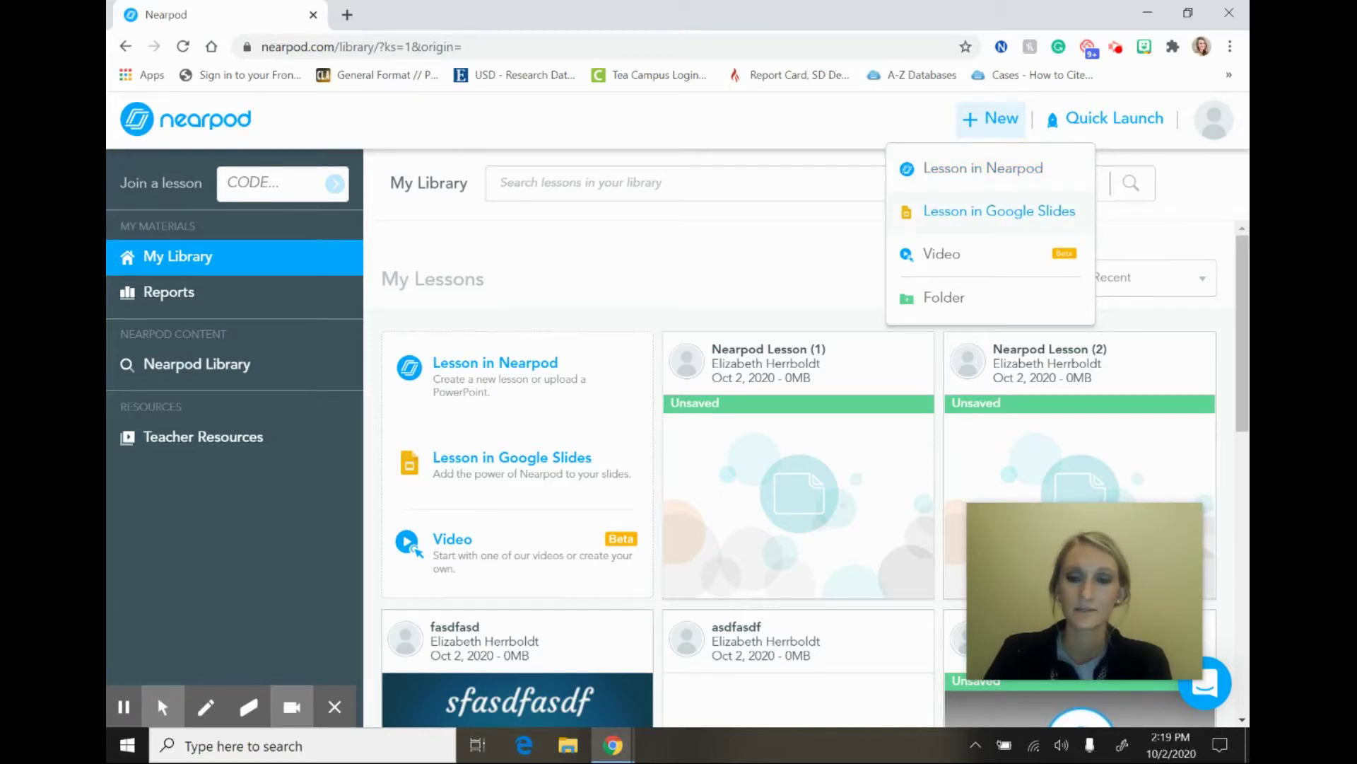
left_click(1004, 177)
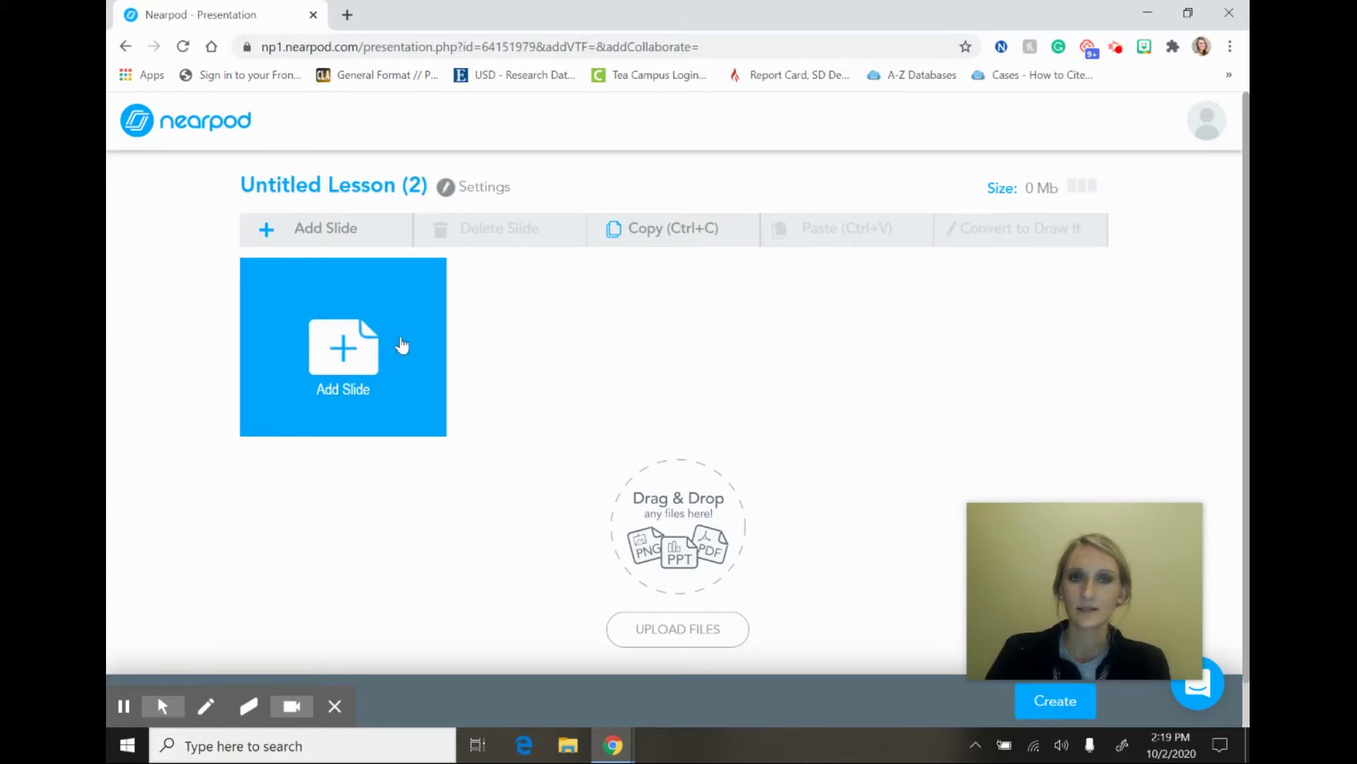
Add a blank content Slide to Untitled Lesson (2) after browsing the Activities types
left_click(351, 357)
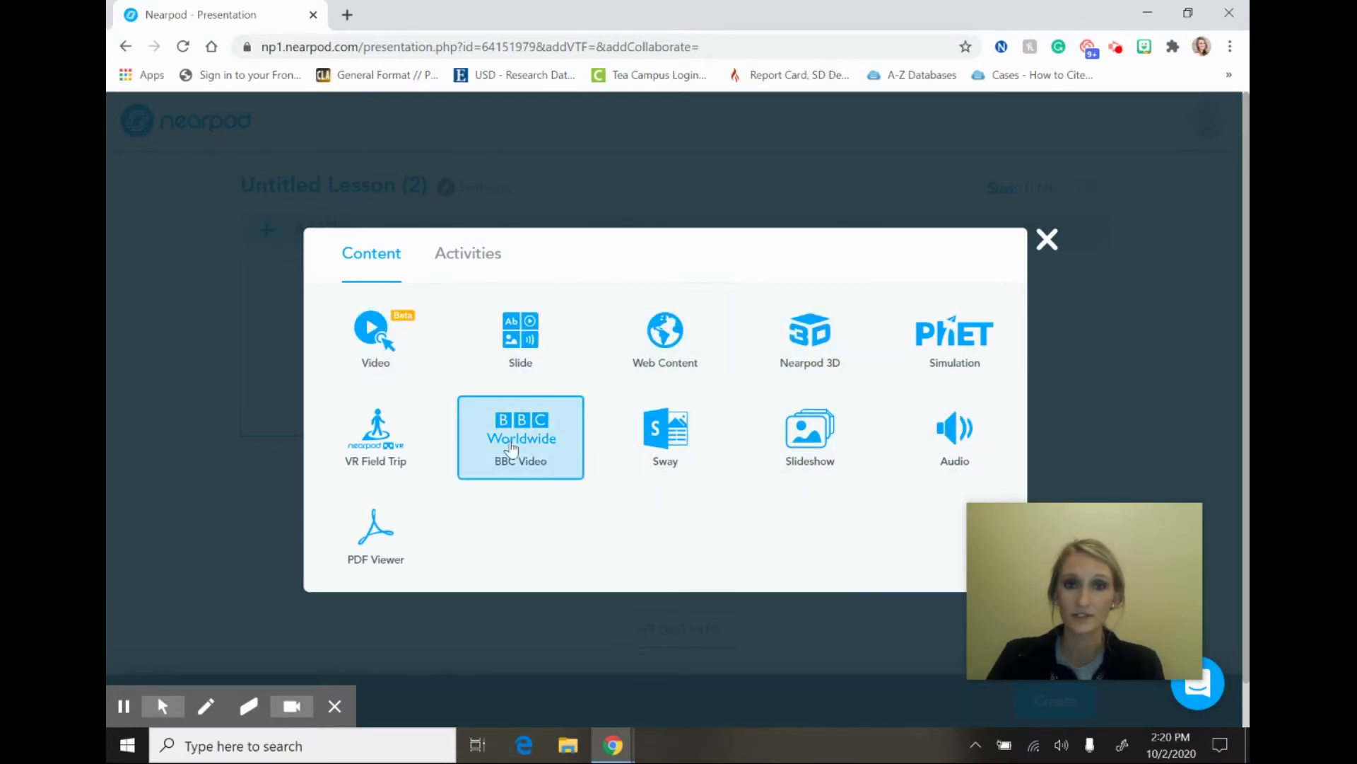
left_click(466, 257)
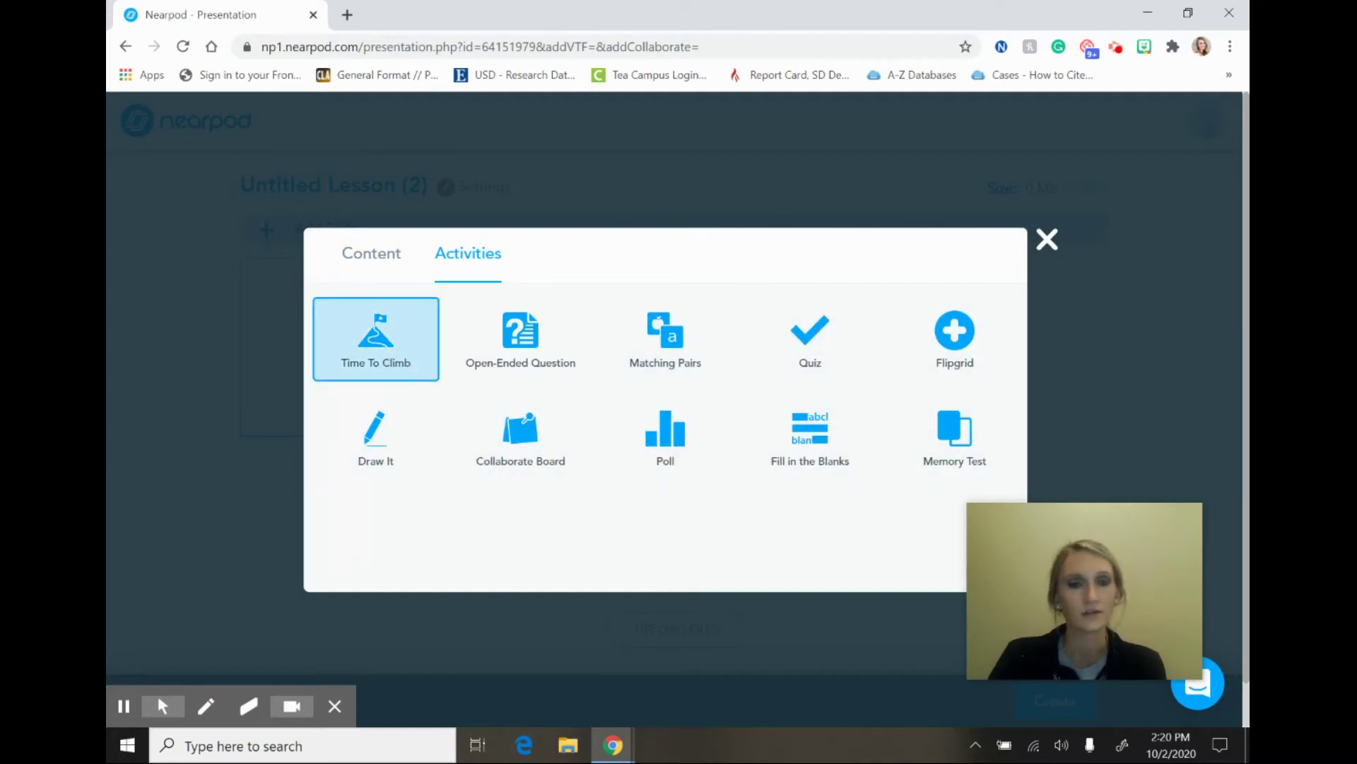
left_click(377, 261)
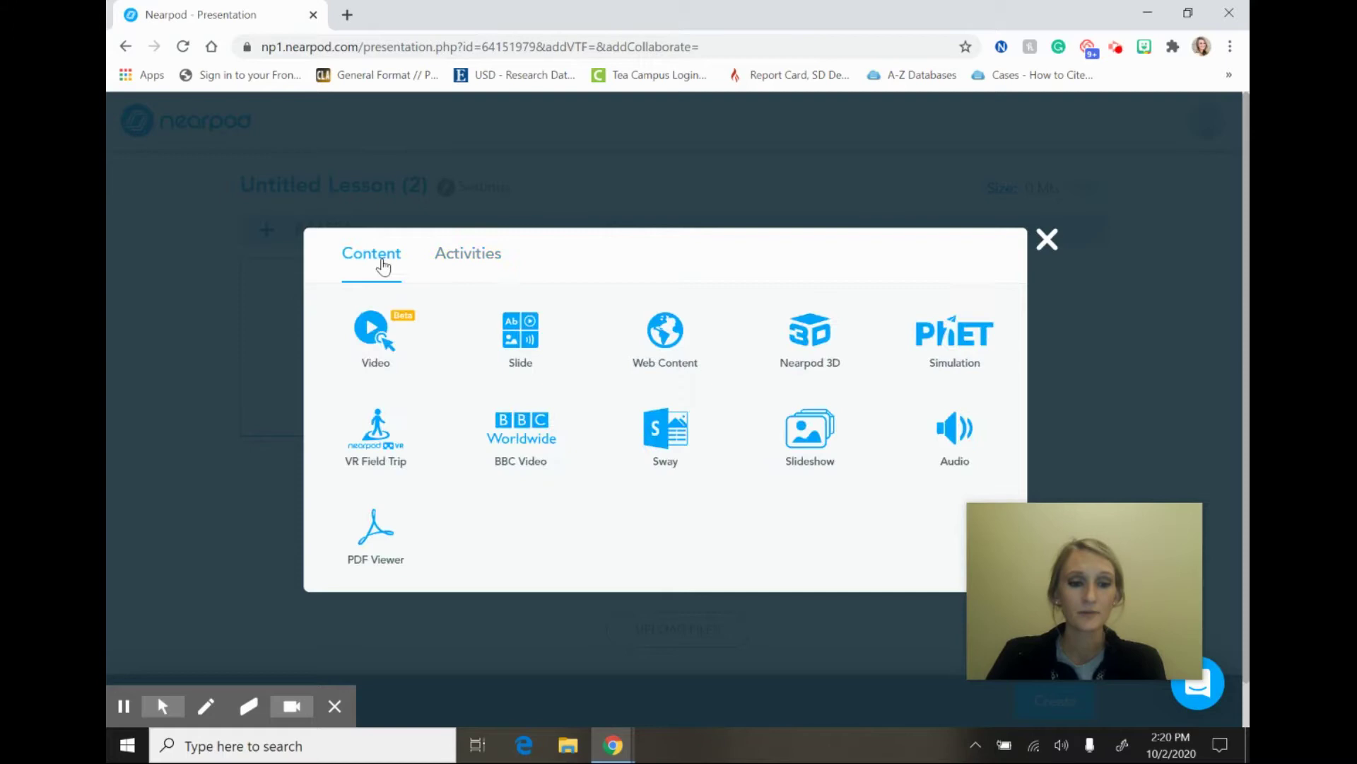
left_click(524, 345)
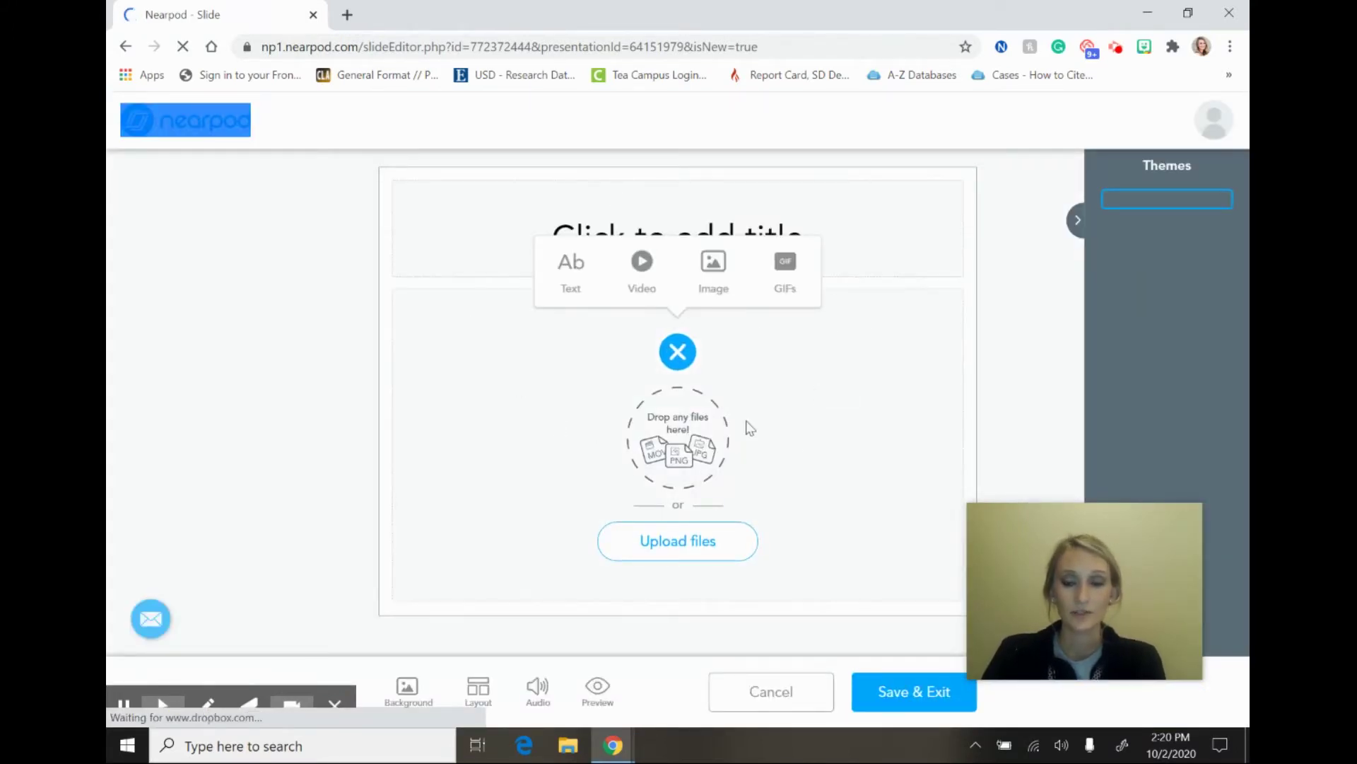
Give the first slide the maroon theme and the title 'Add Text'
left_click_drag(1054, 539, 222, 328)
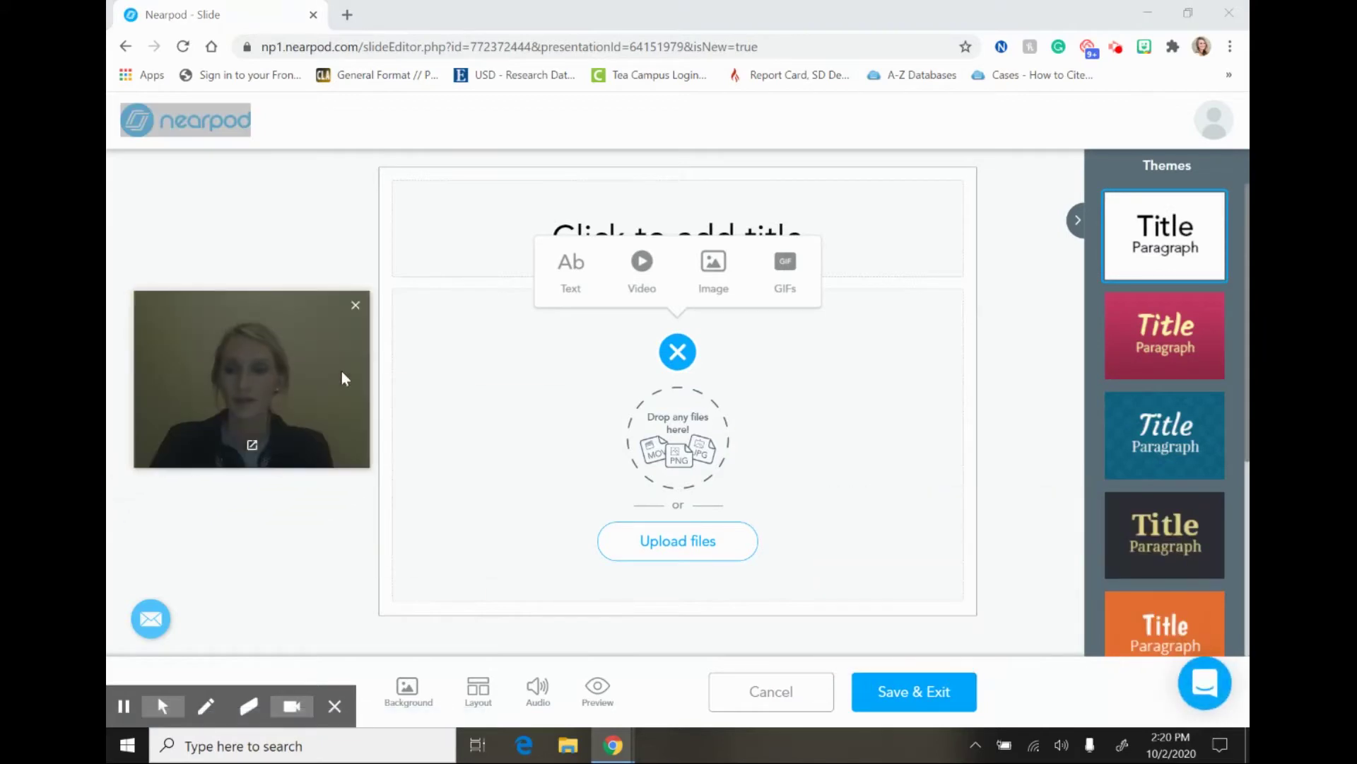
scroll(1195, 332, "down", 2)
scroll(1193, 332, "down", 4)
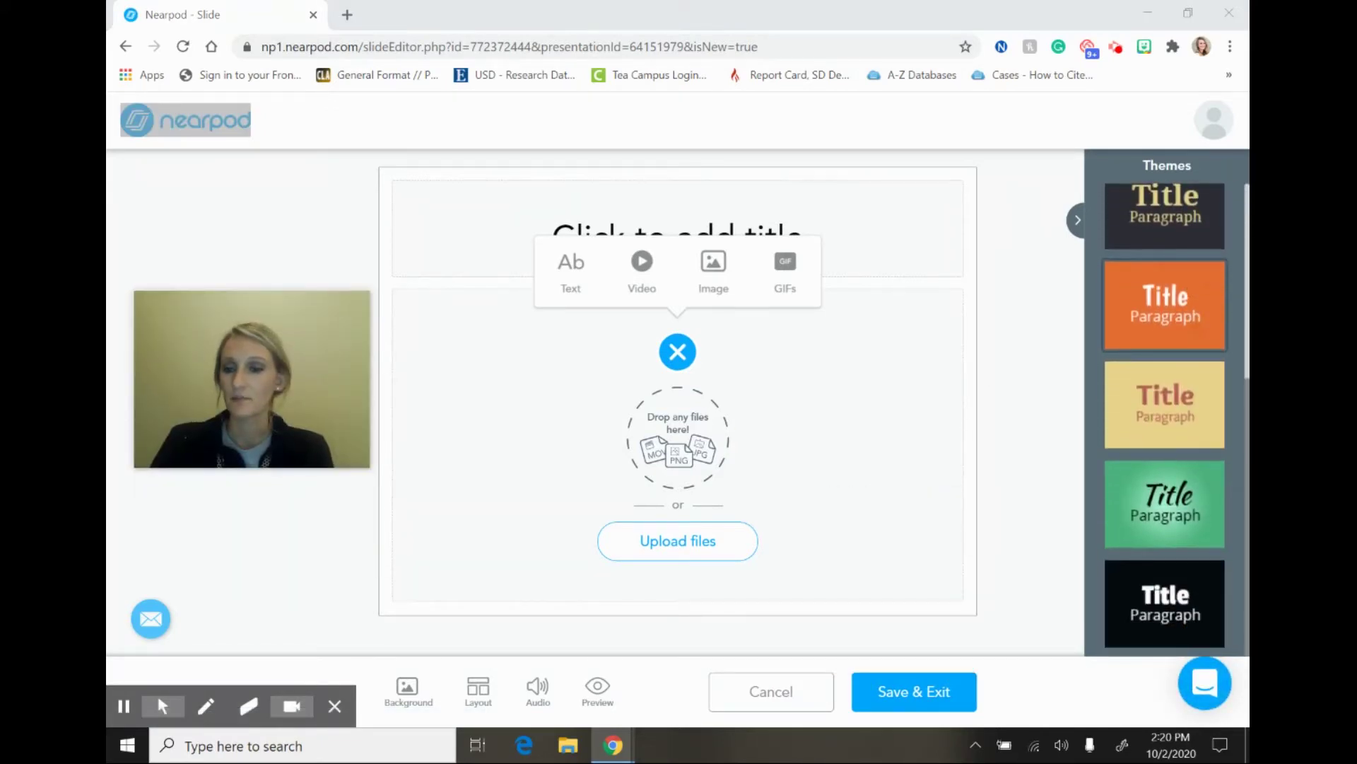
scroll(1188, 331, "up", 5)
left_click(1176, 283)
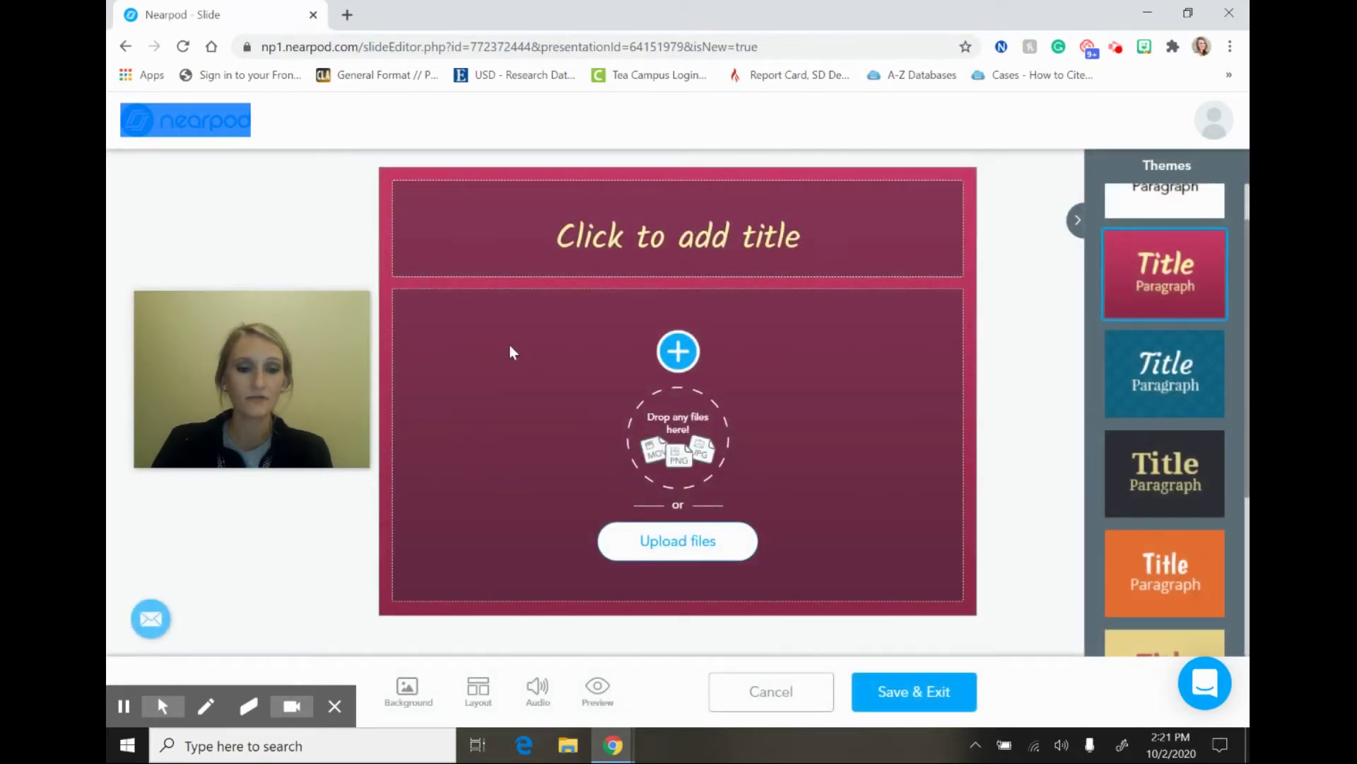
left_click(689, 256)
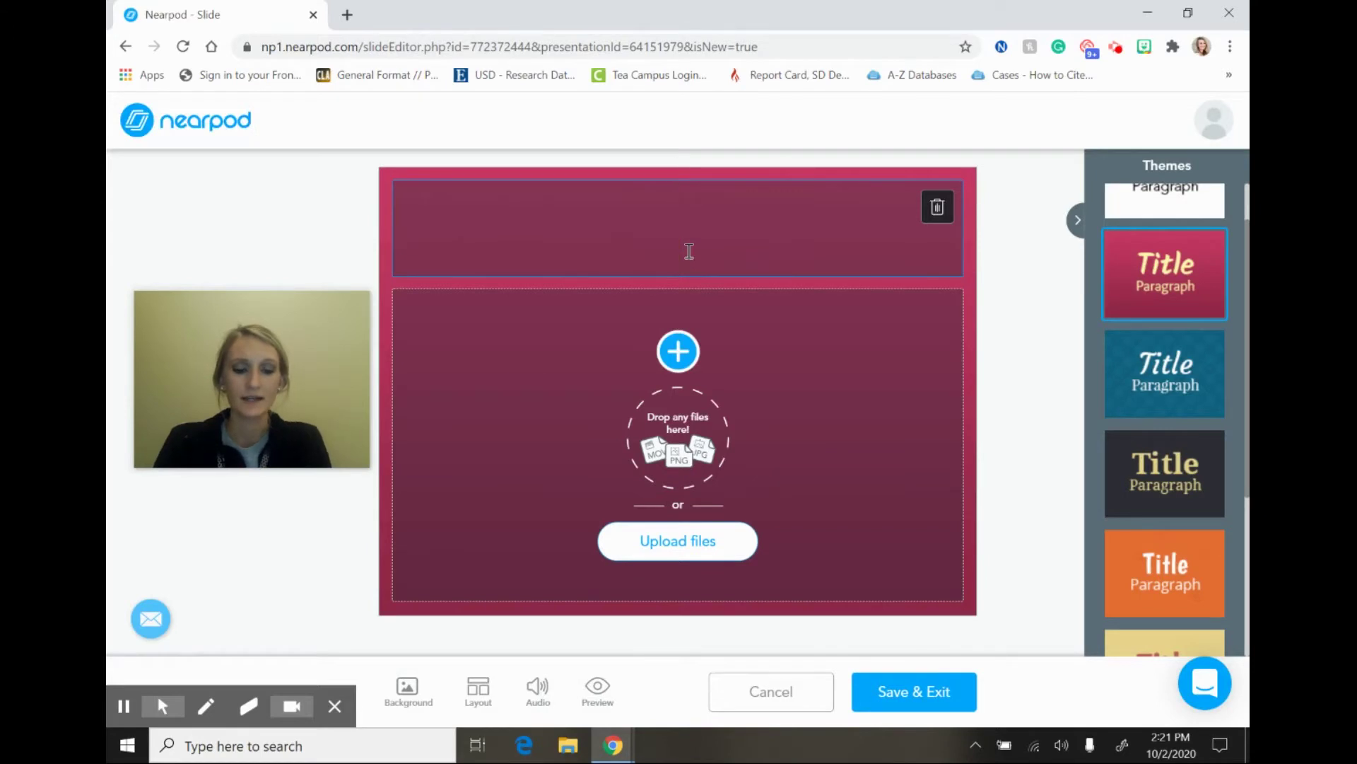
type("Add Text")
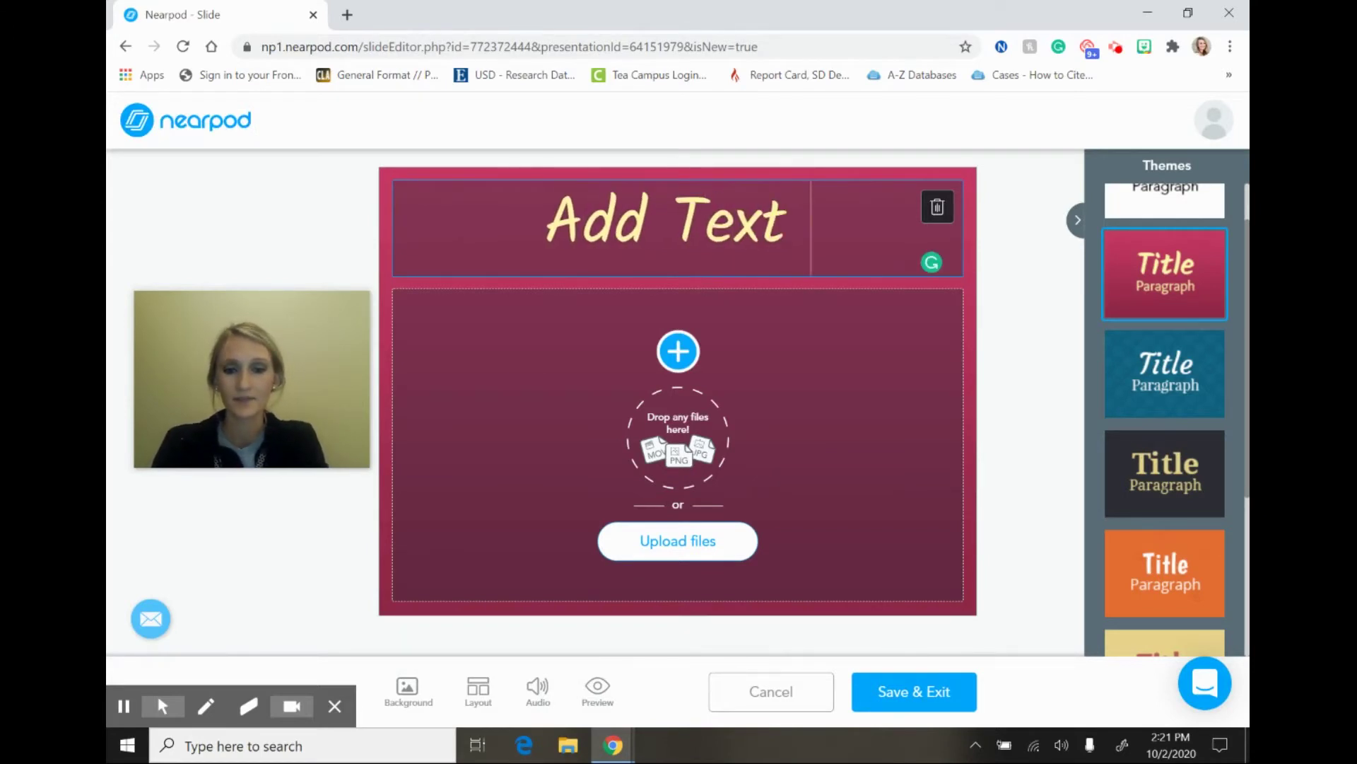
Save the slide with the maroon theme for the lesson and begin adding another slide
left_click(911, 703)
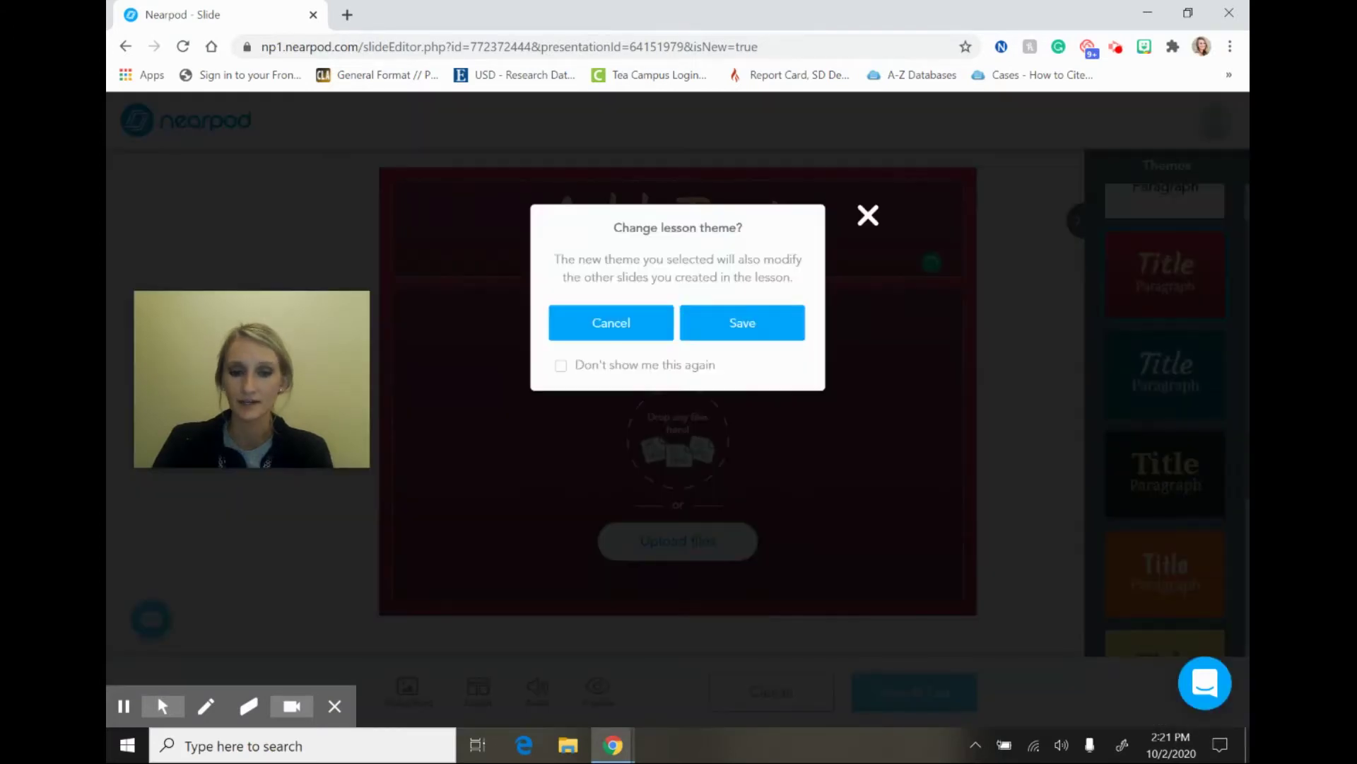
left_click(744, 324)
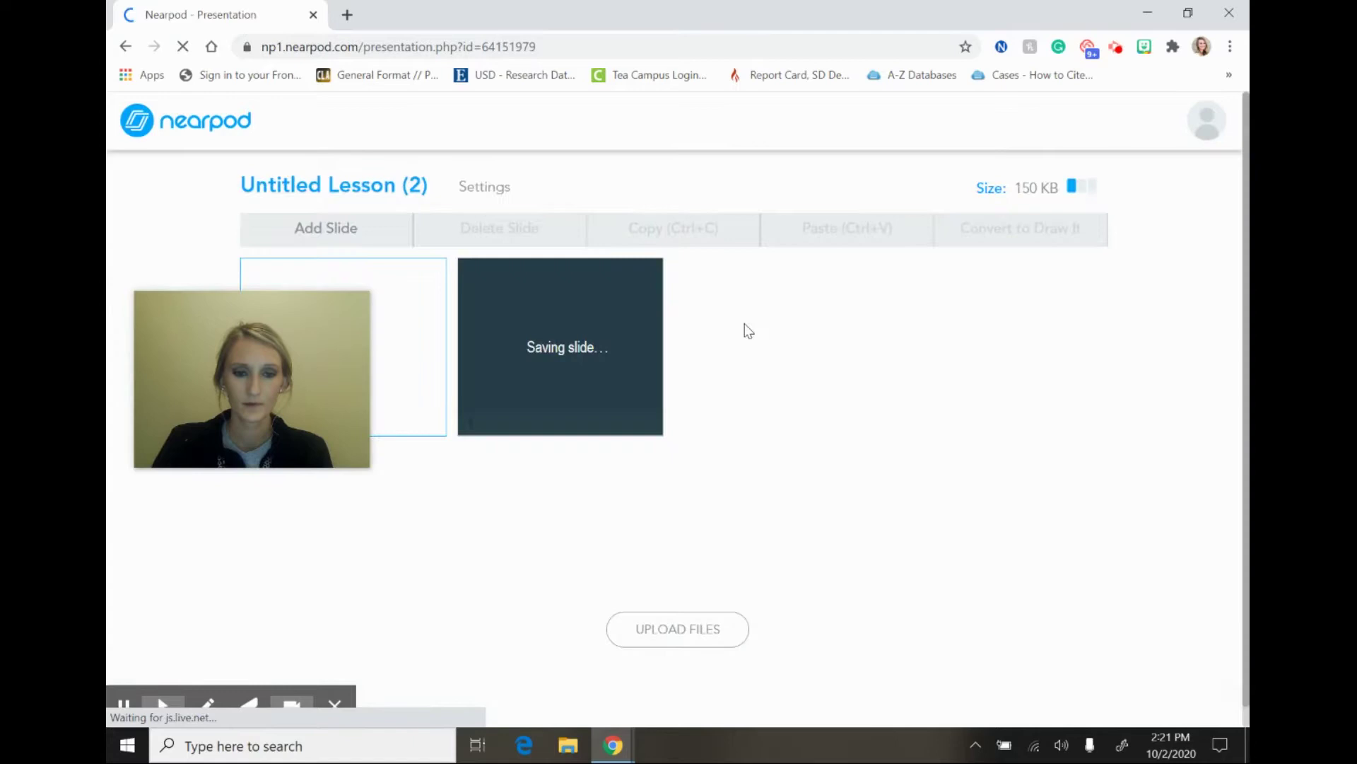
left_click_drag(336, 361, 318, 550)
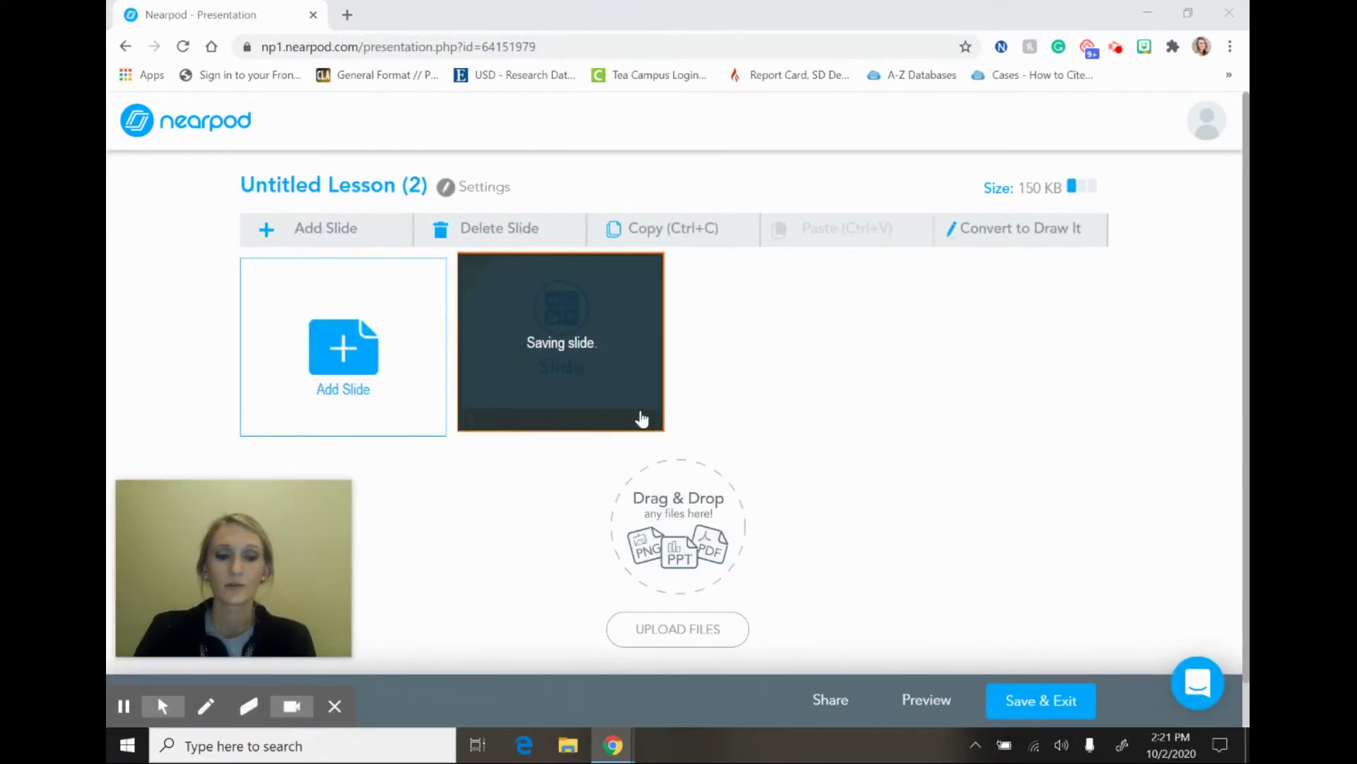
left_click(354, 335)
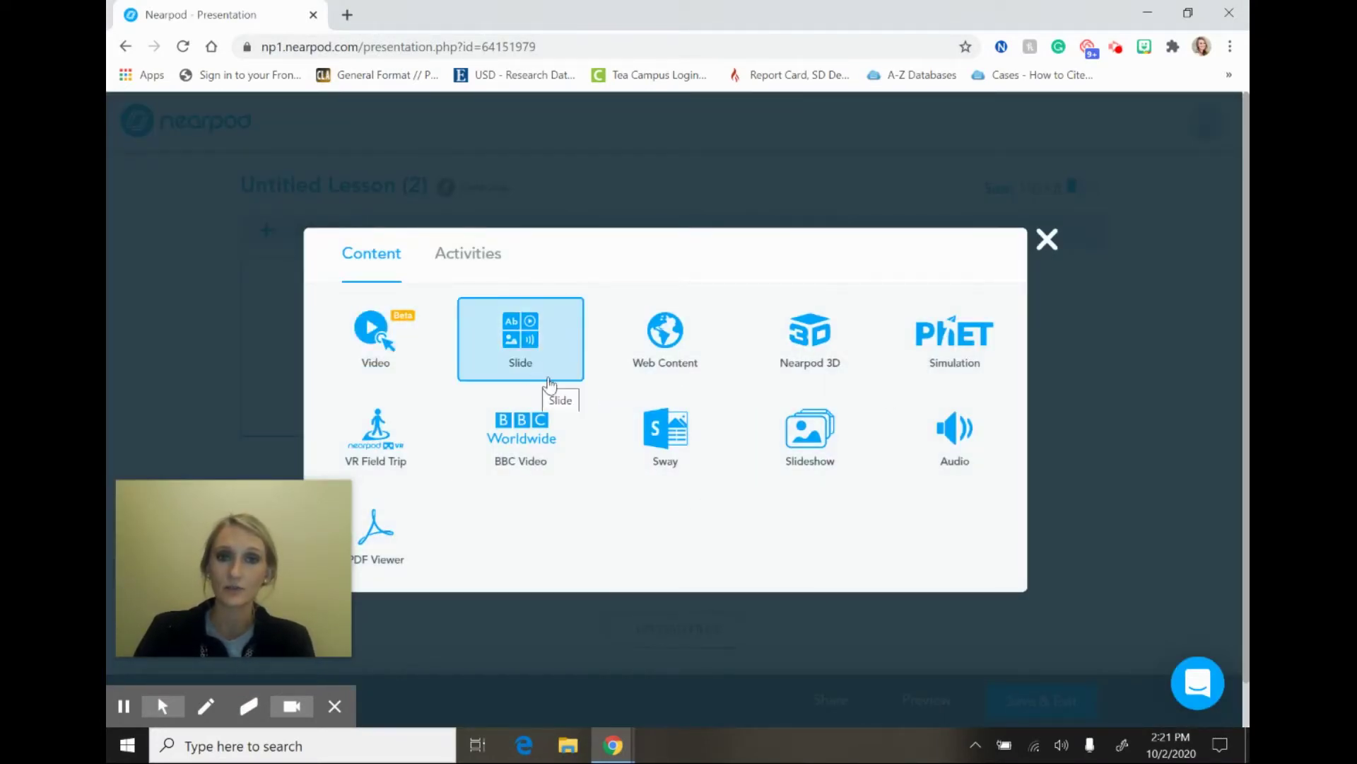
Add a second content slide titled 'Add text' with the blue theme applied lesson-wide
left_click(533, 342)
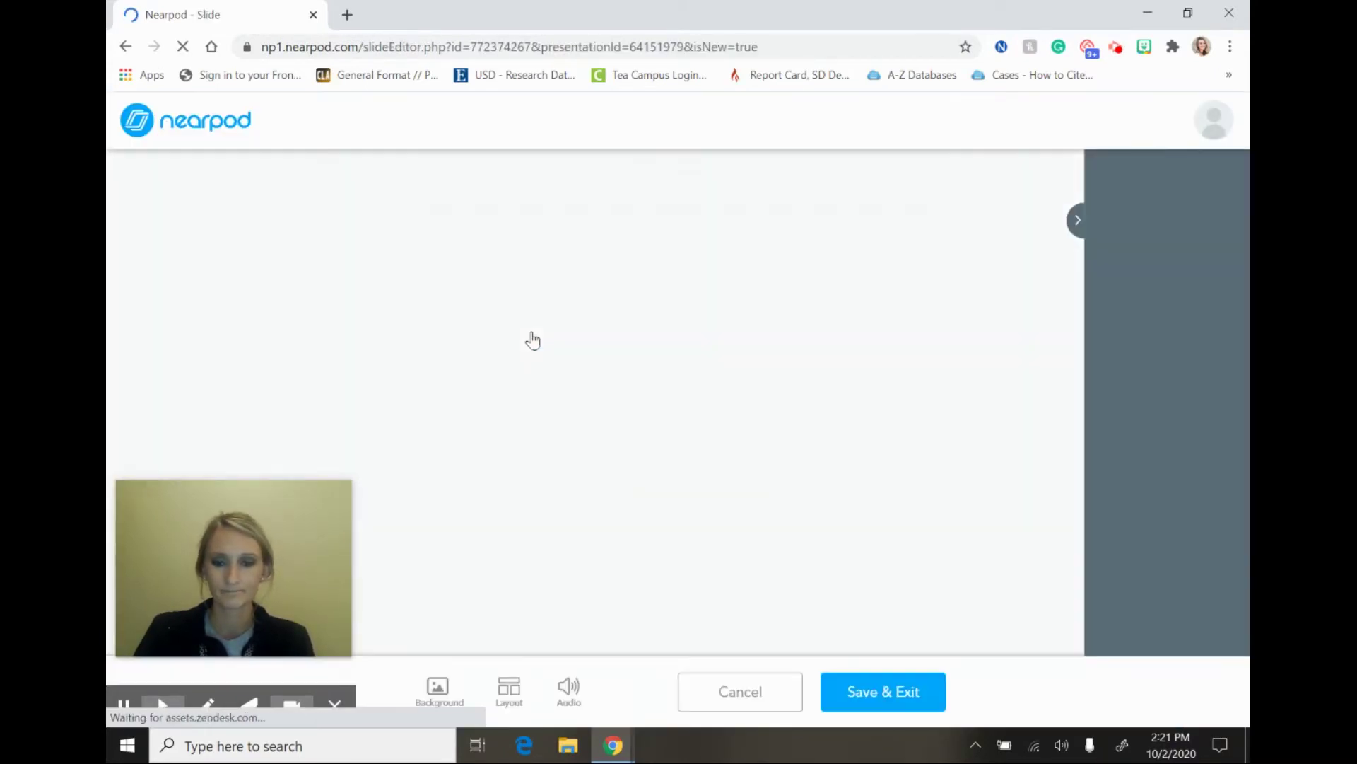
left_click(677, 351)
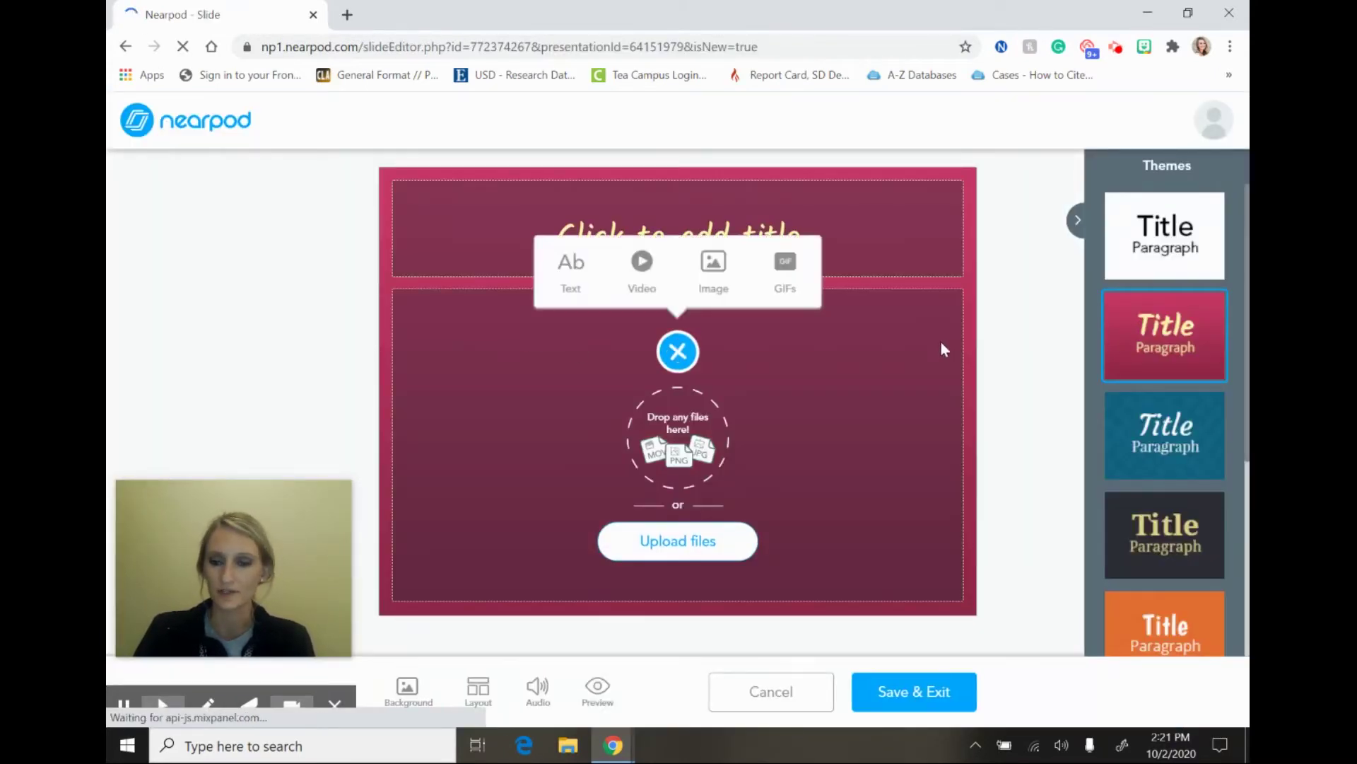
left_click(1212, 436)
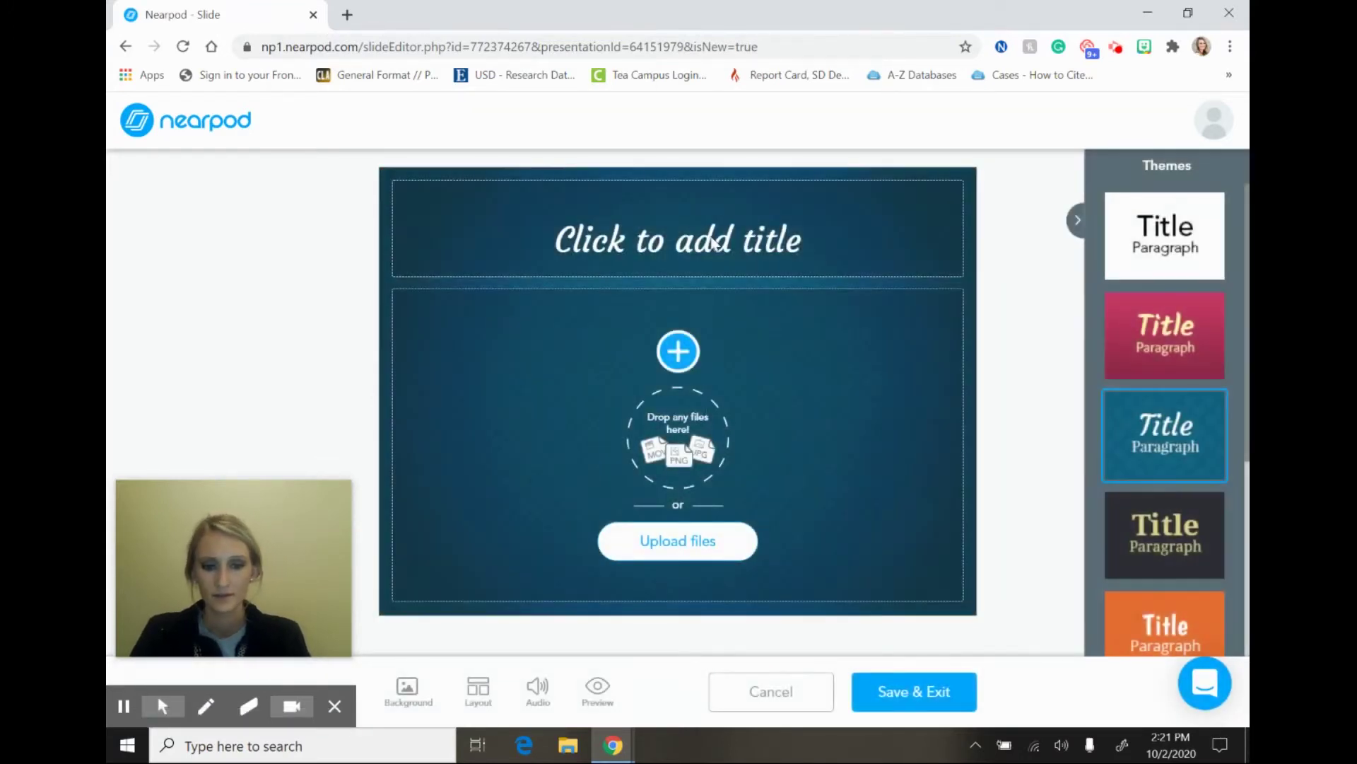
left_click(713, 240)
type("Add")
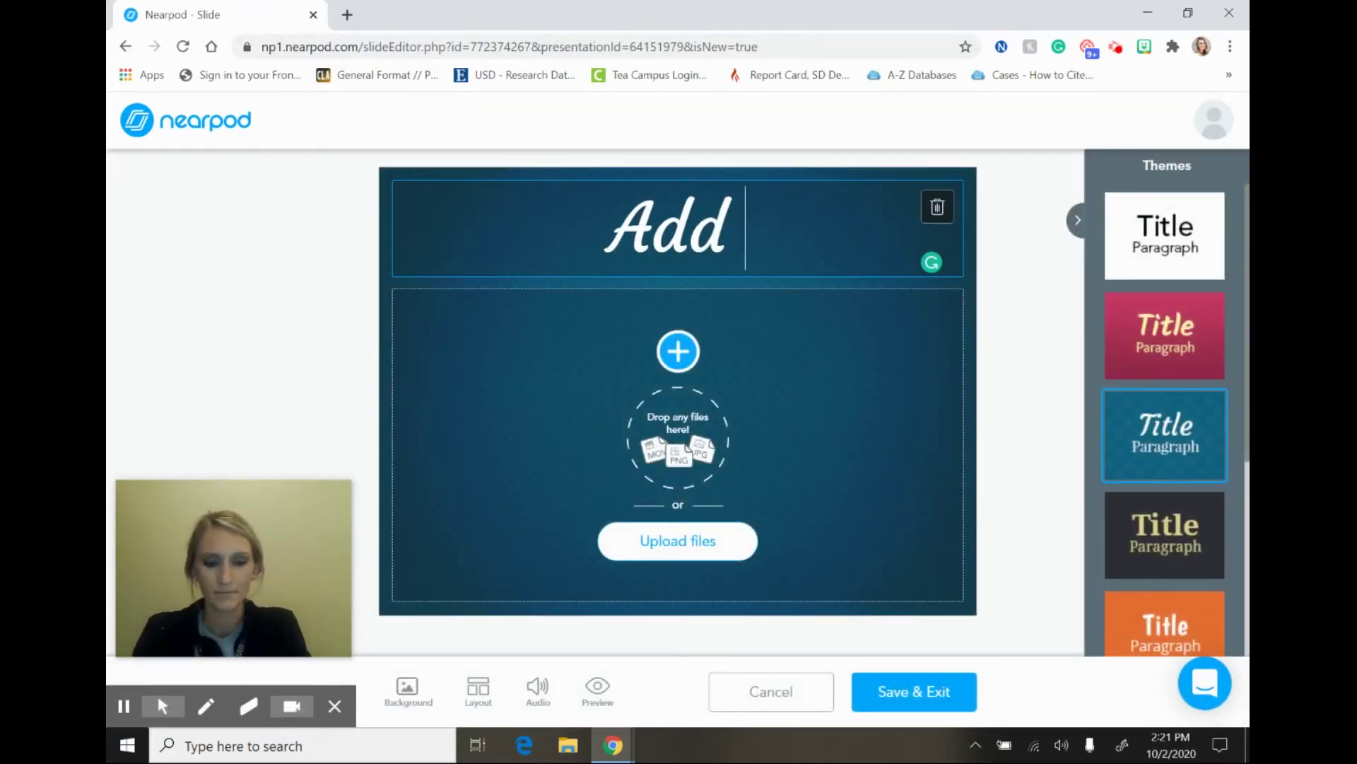
type(" text")
left_click(912, 693)
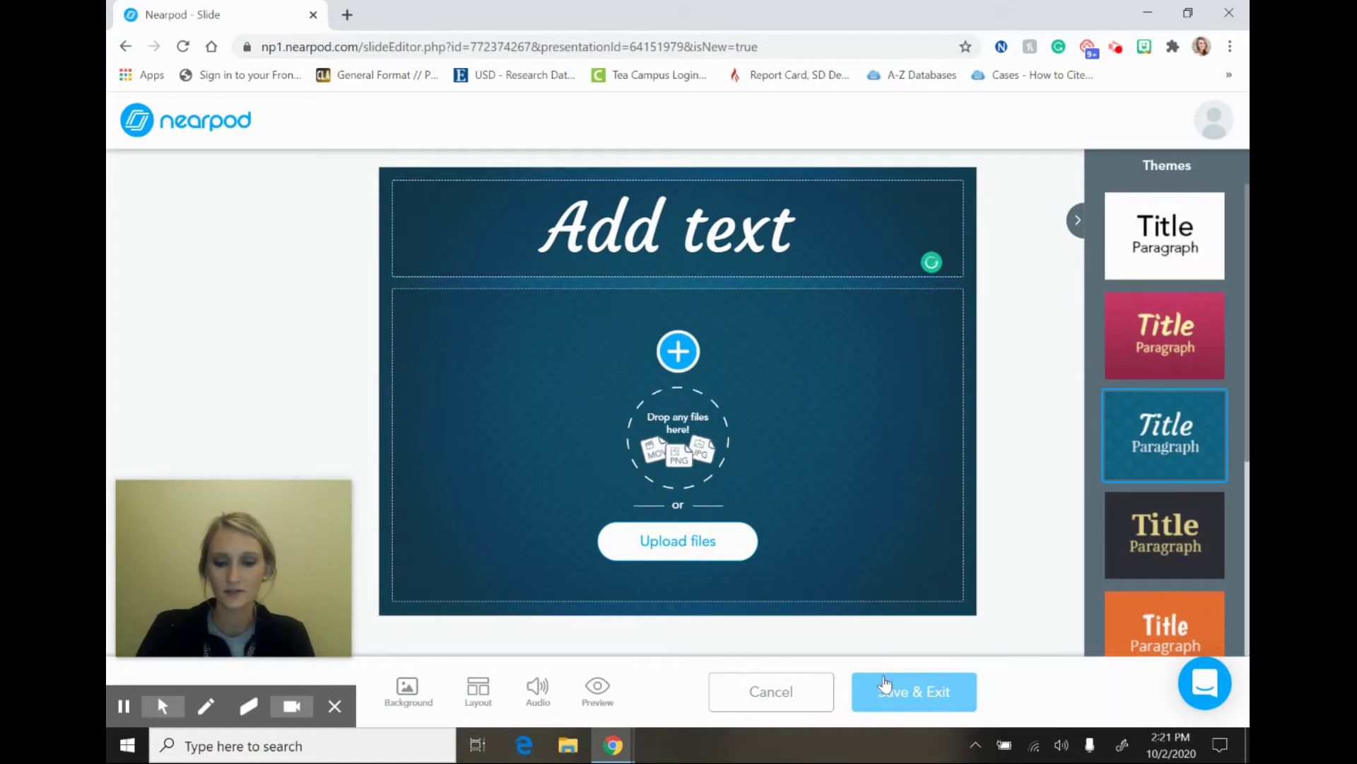
left_click(711, 338)
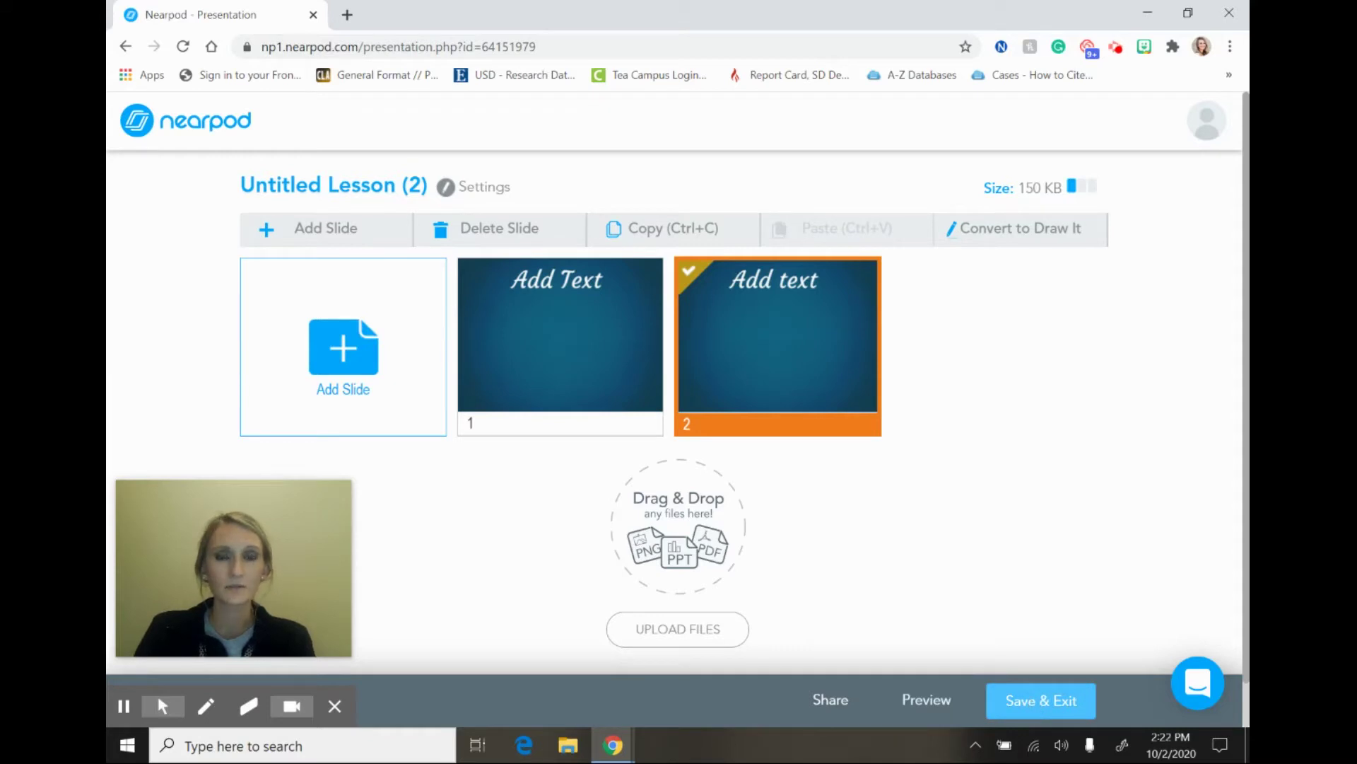
Rename the lesson 'Test Lesson', describe it 'For tutorial', tag grade Other and subject Science, then save
left_click(1049, 701)
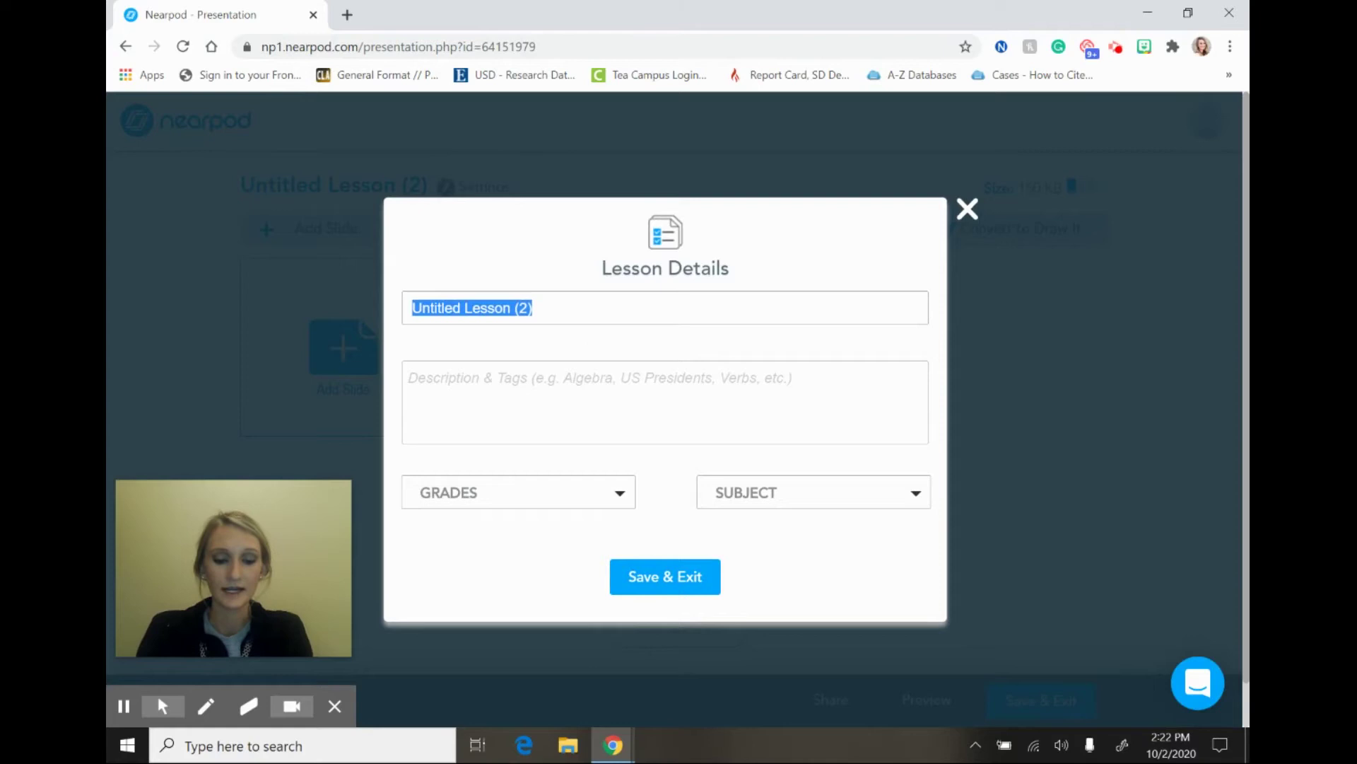
type("Test L")
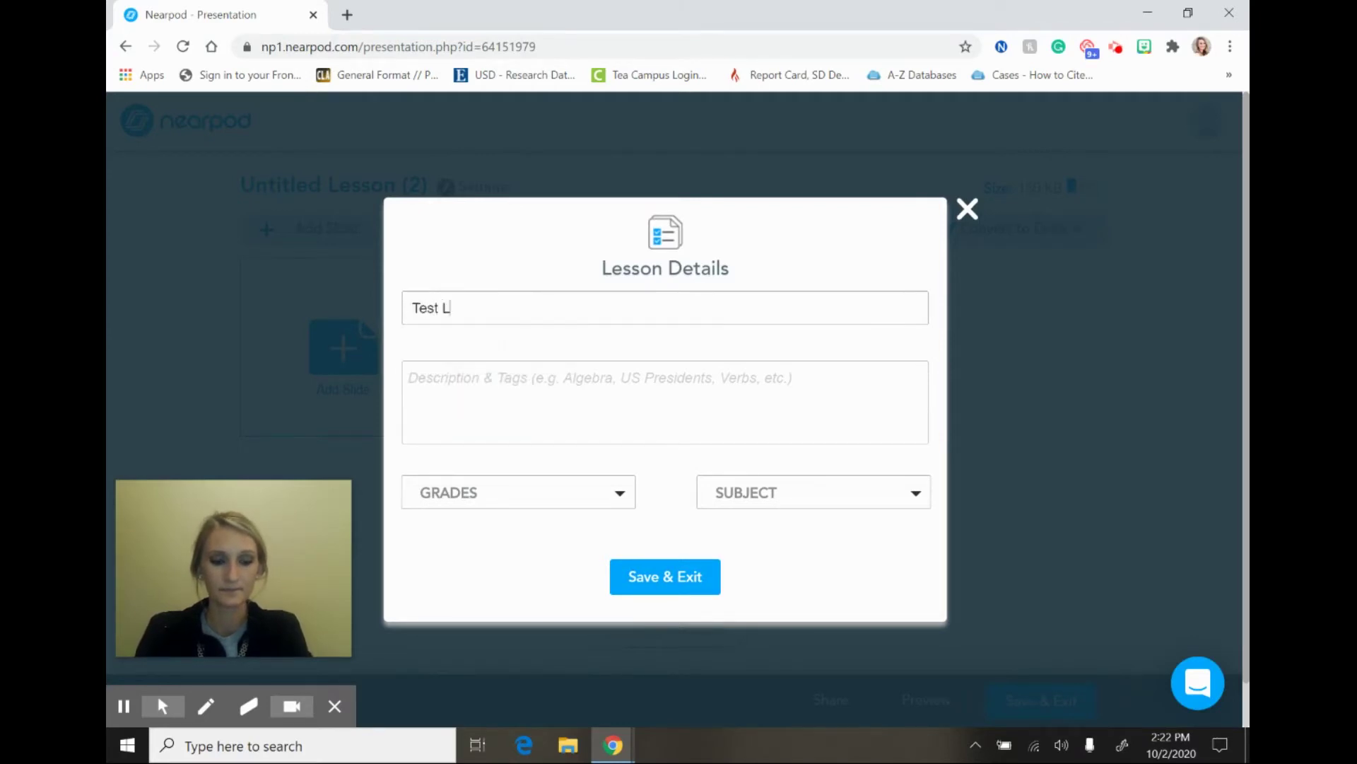
type("esson")
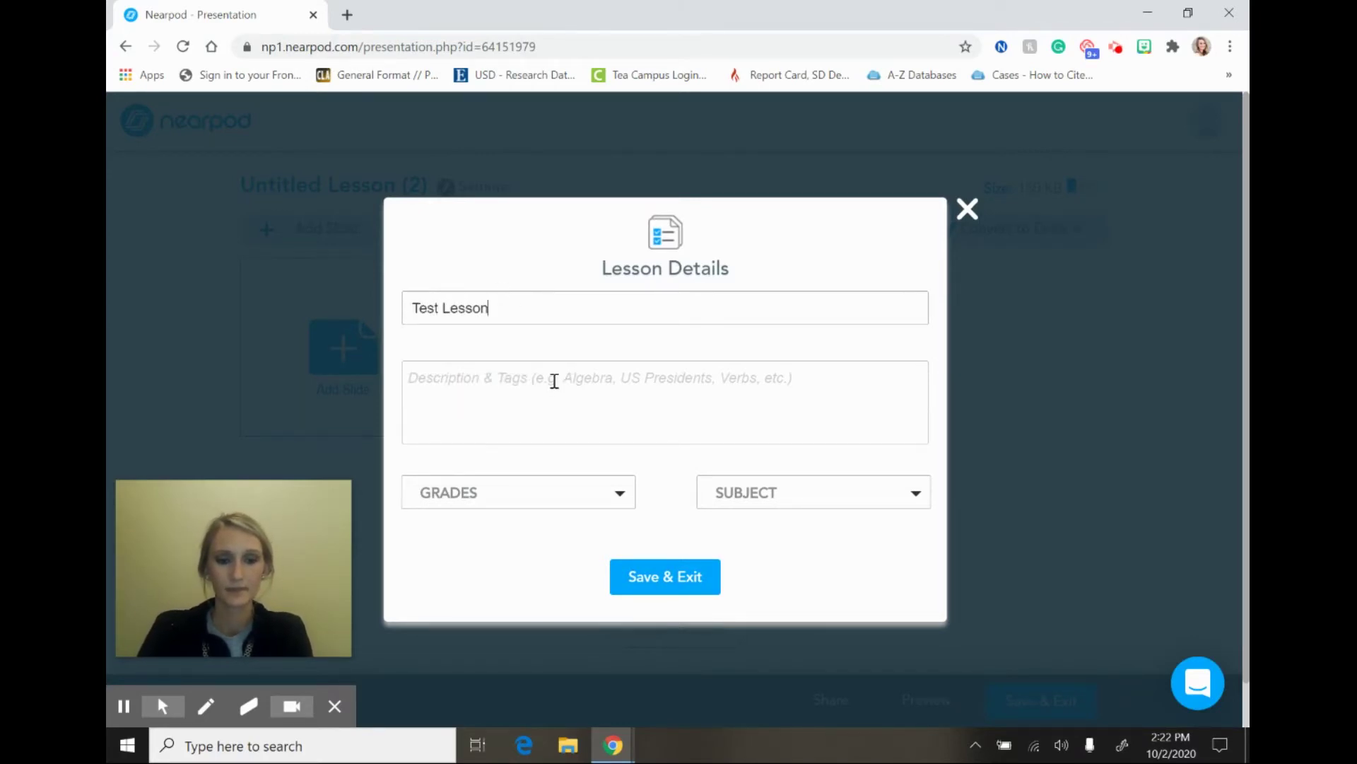
left_click(554, 381)
type("For tuto")
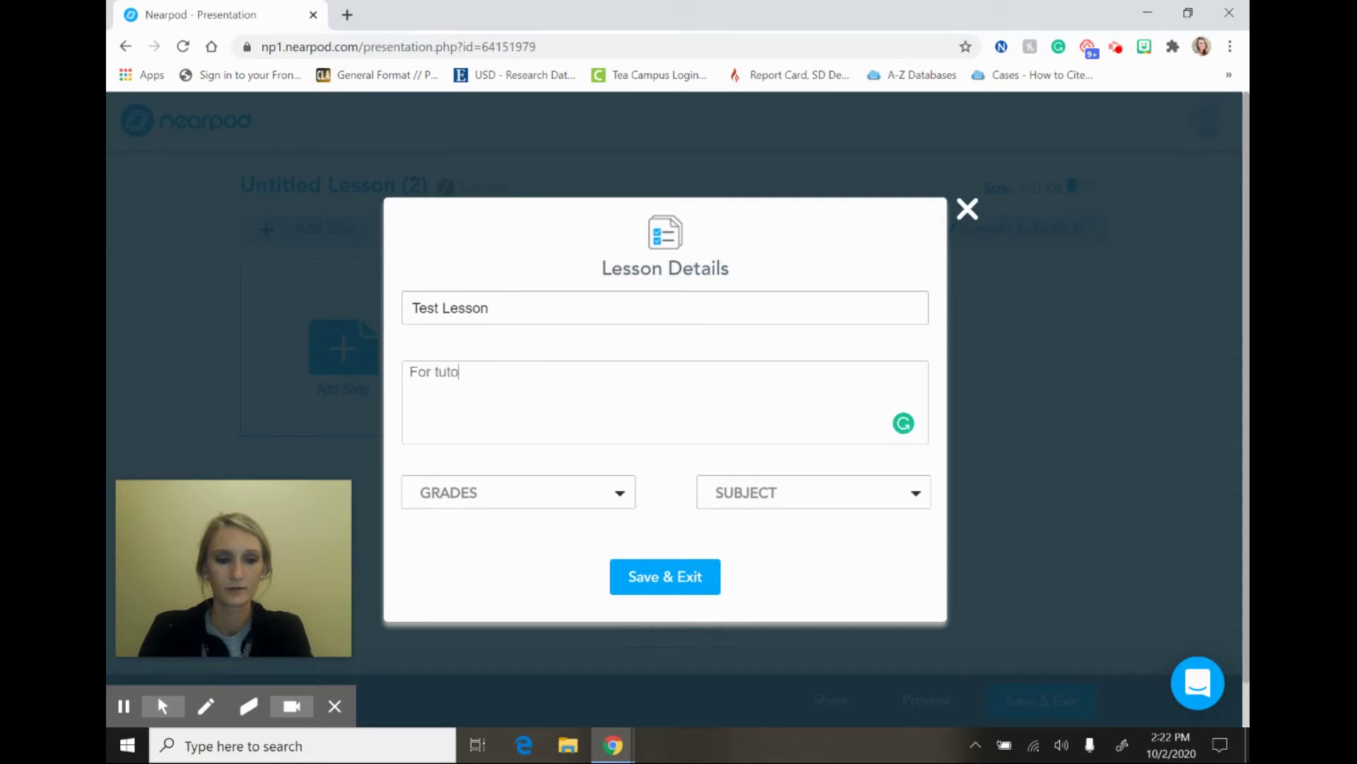
type("rial")
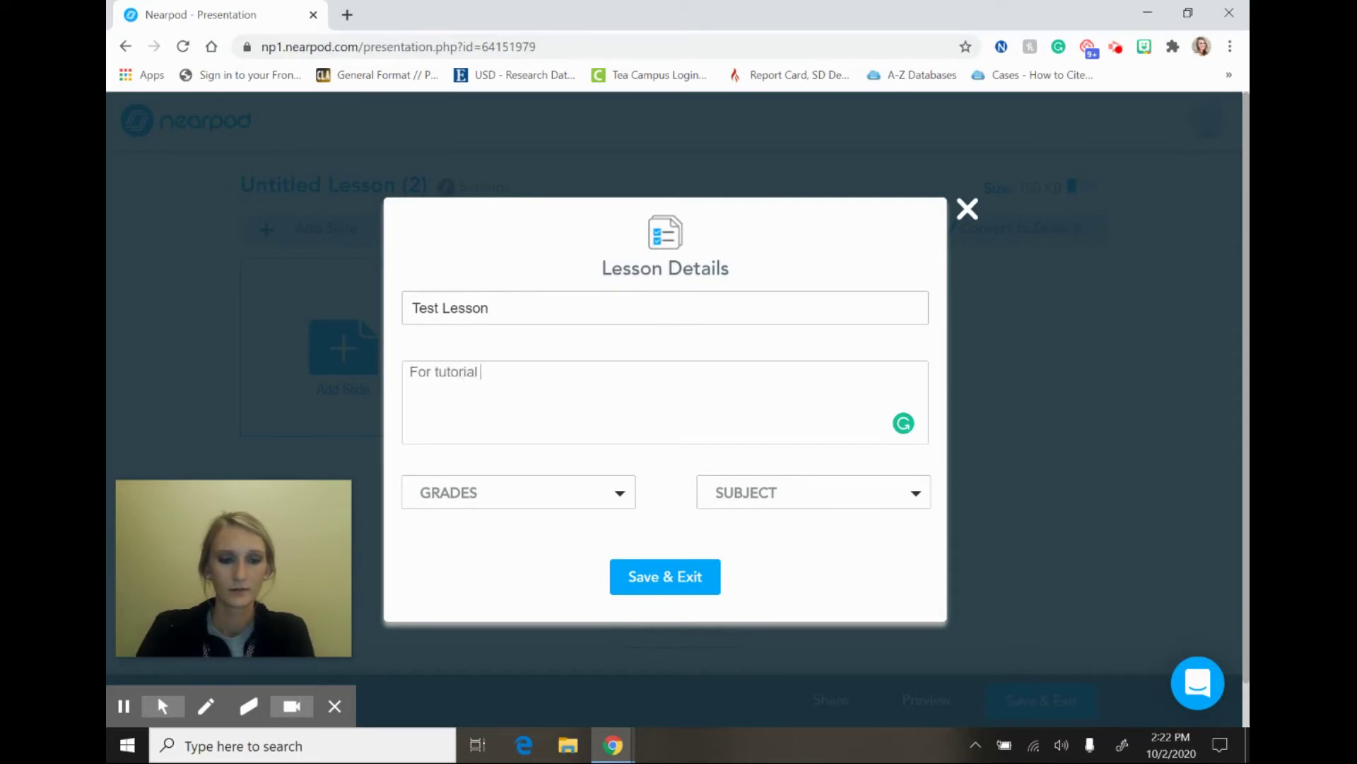
left_click(623, 503)
left_click(548, 462)
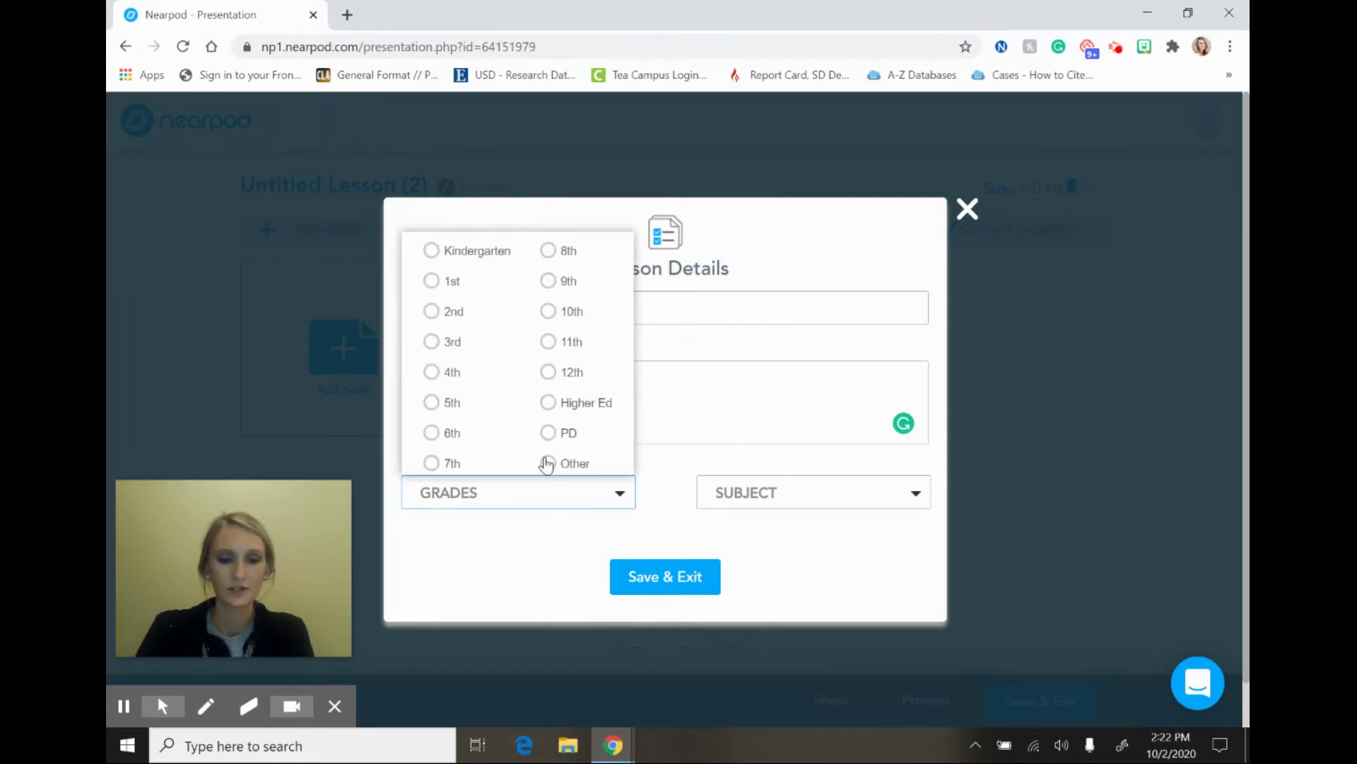
left_click(880, 503)
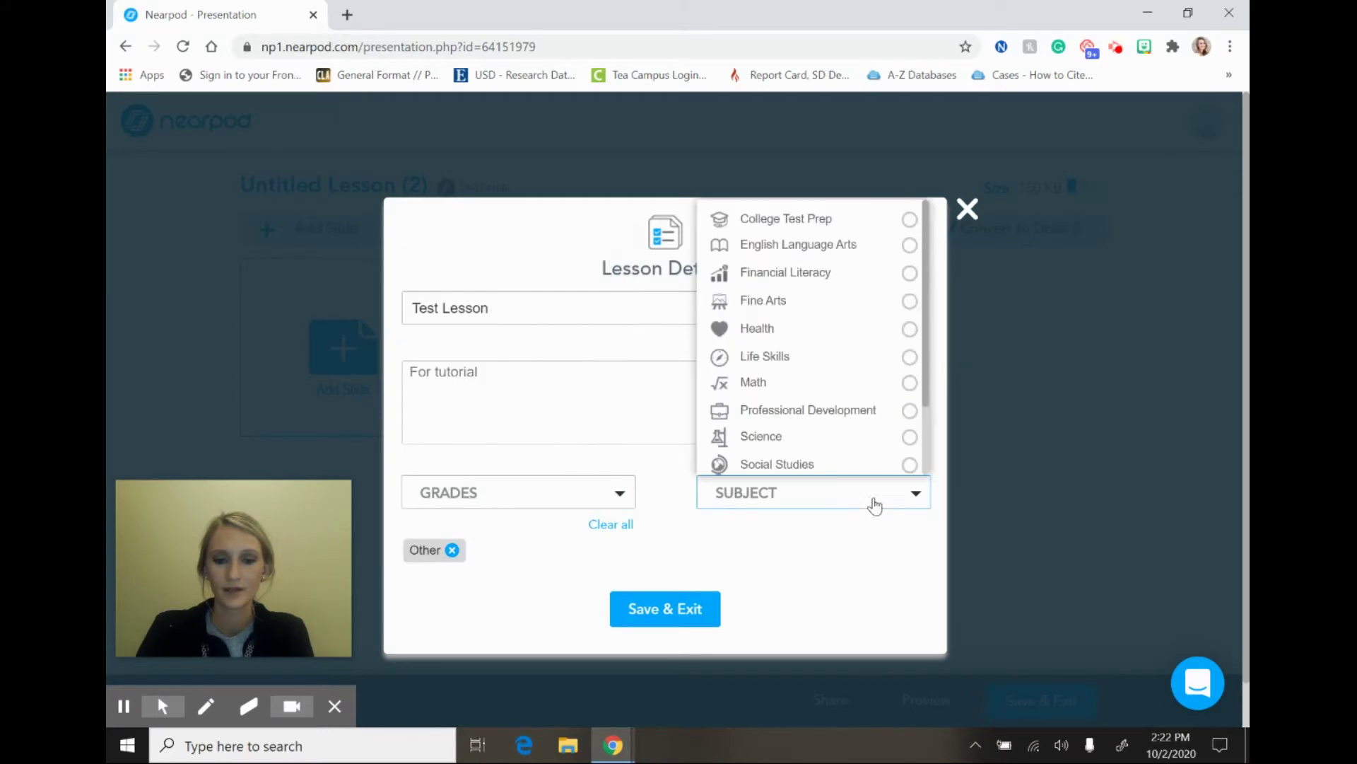
left_click(908, 439)
left_click(667, 613)
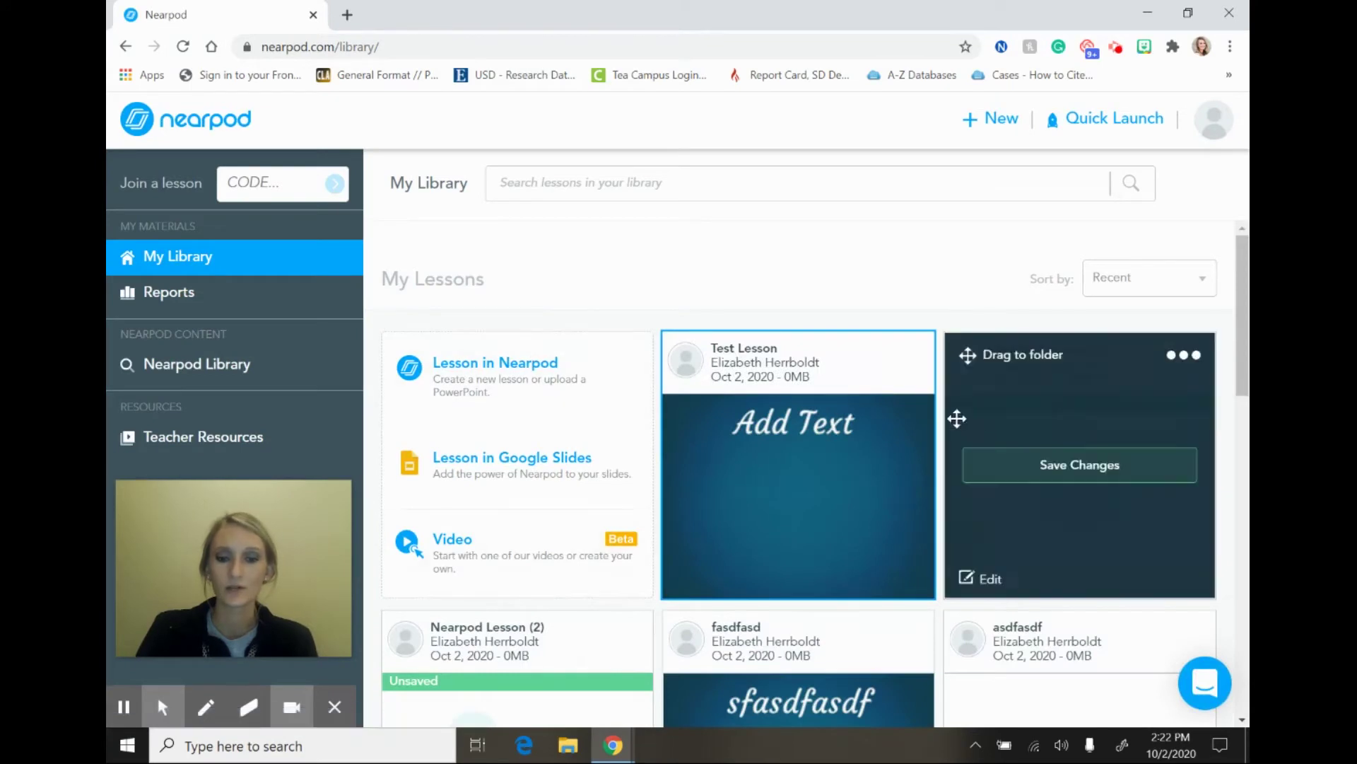
Choose Teach on the Test Lesson card in My Library
mouse_move(755, 463)
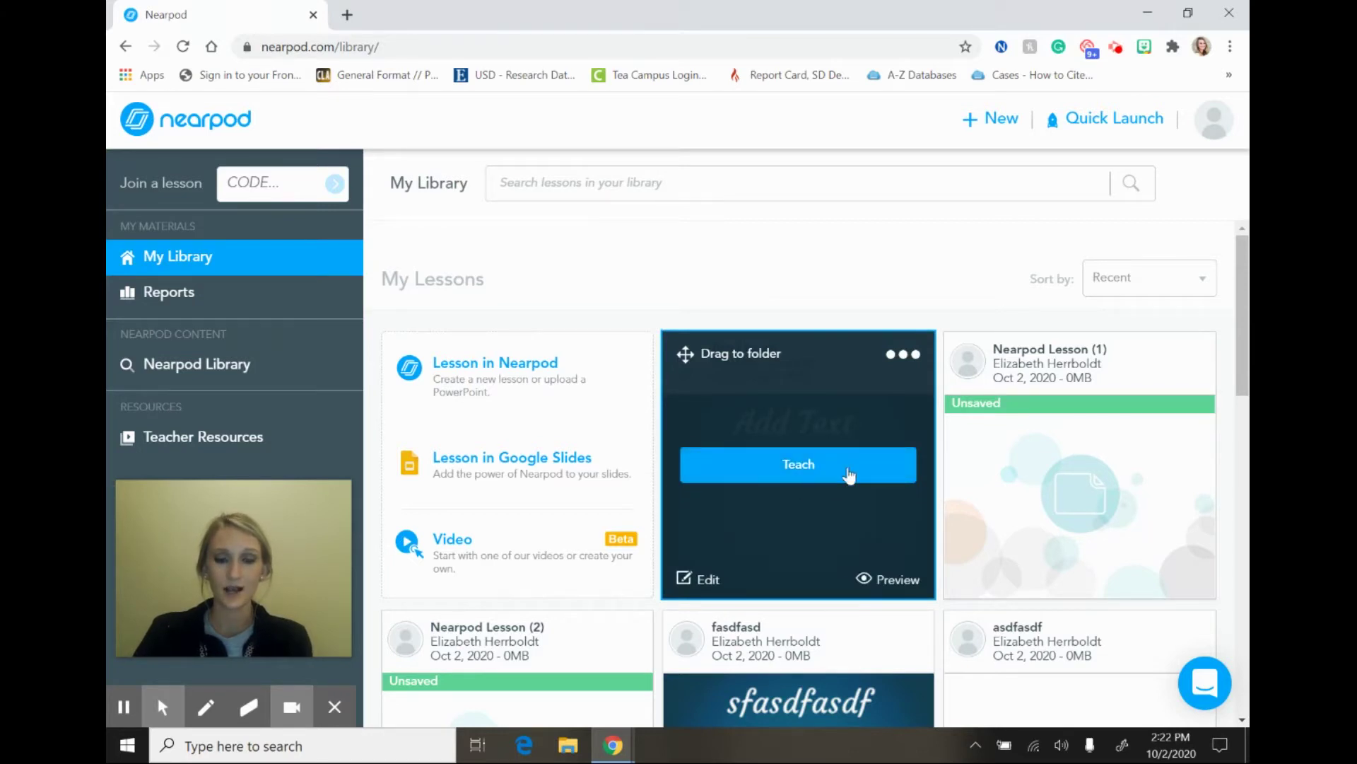
left_click(800, 469)
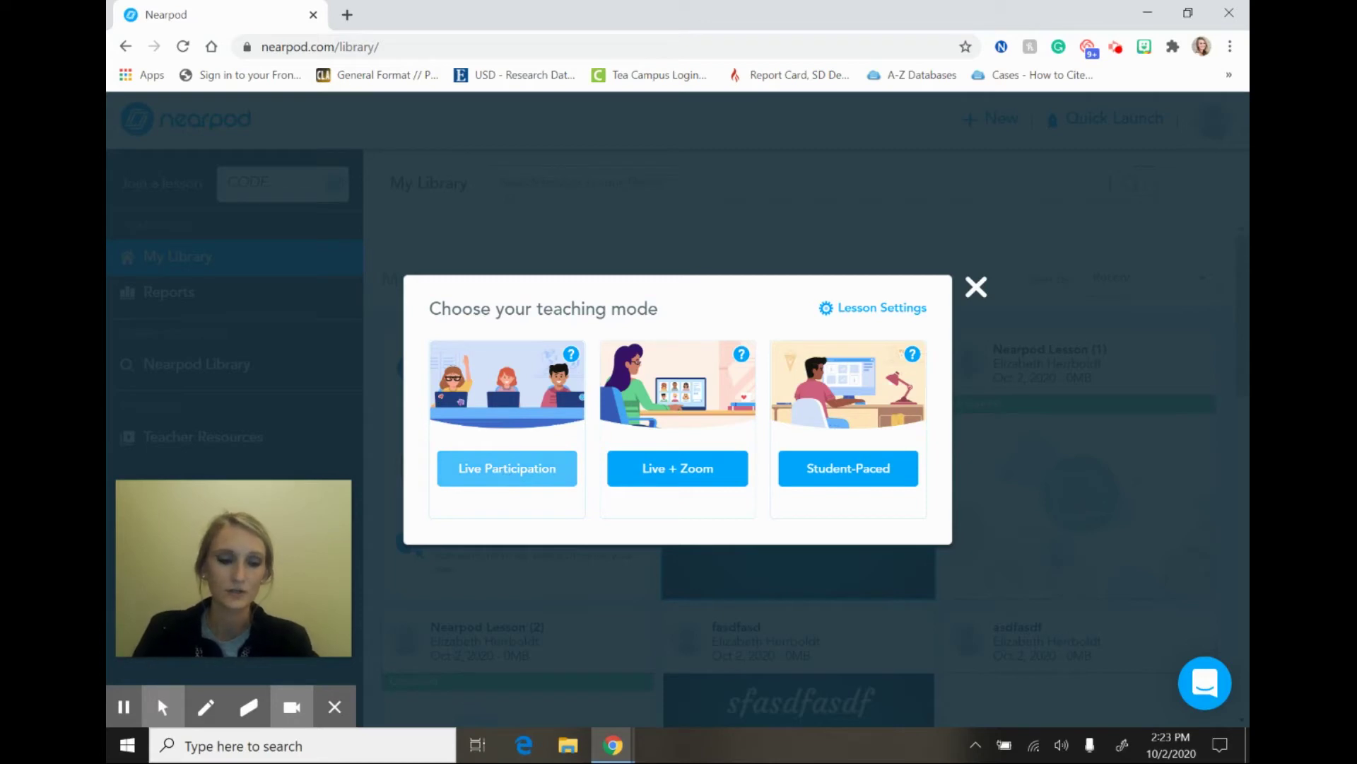
Launch Test Lesson in Live Participation mode
left_click(491, 470)
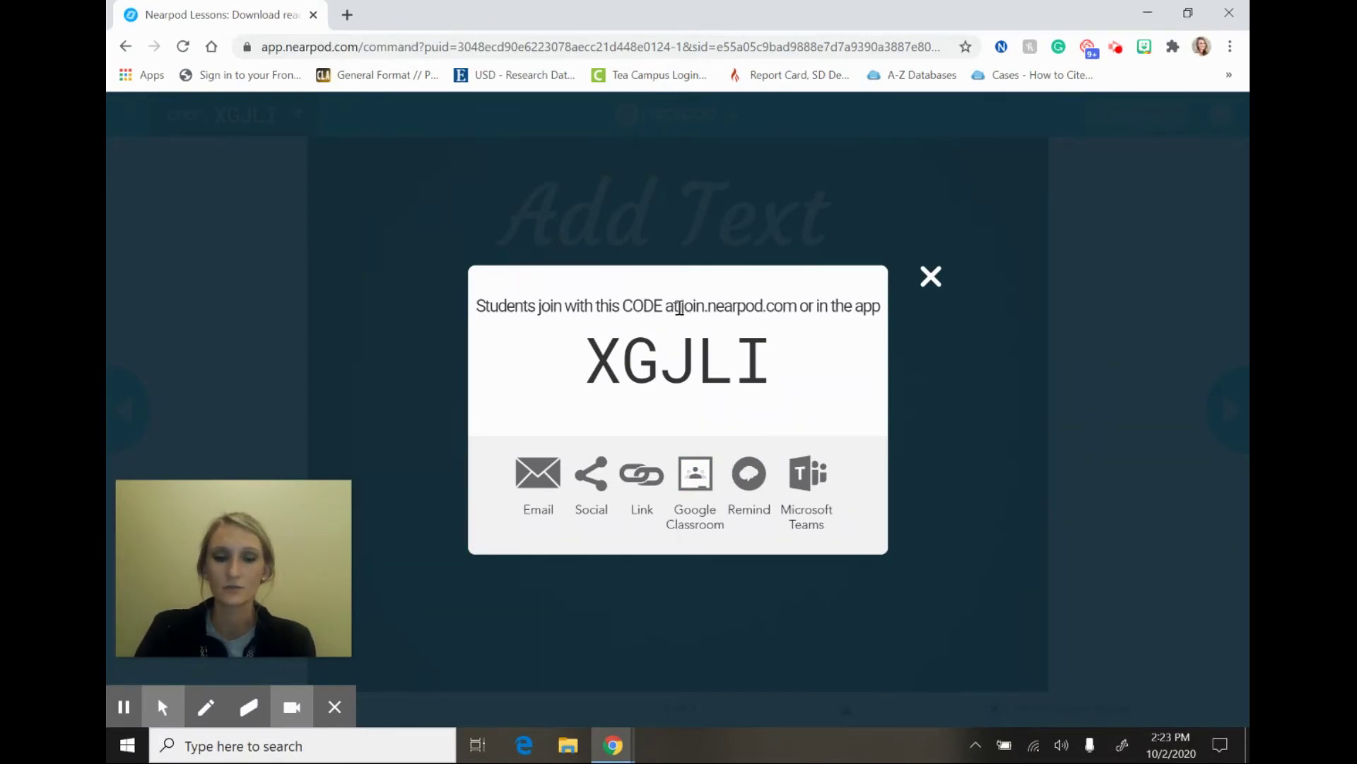
Point out the join.nearpod.com address, then close the join-code notice to show the Add Text slide
left_click_drag(679, 307, 799, 307)
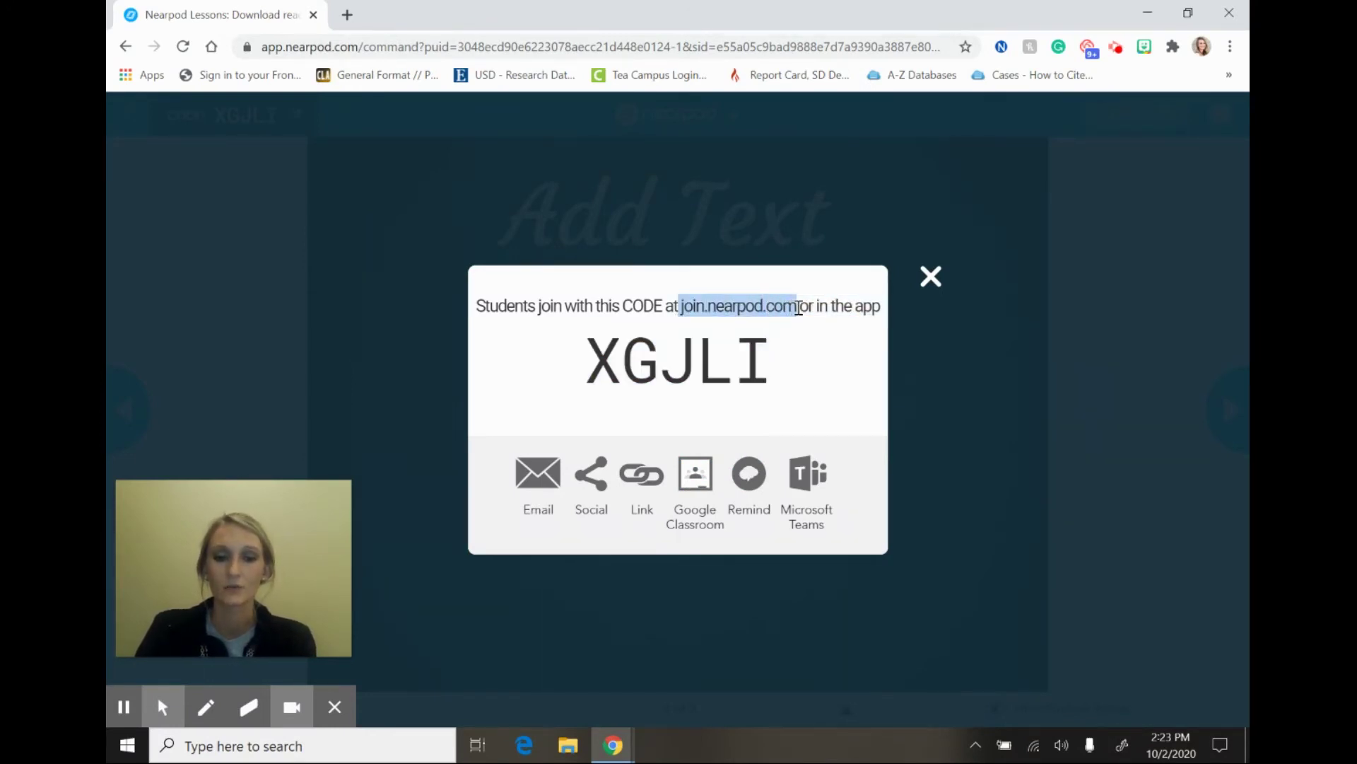
left_click(788, 347)
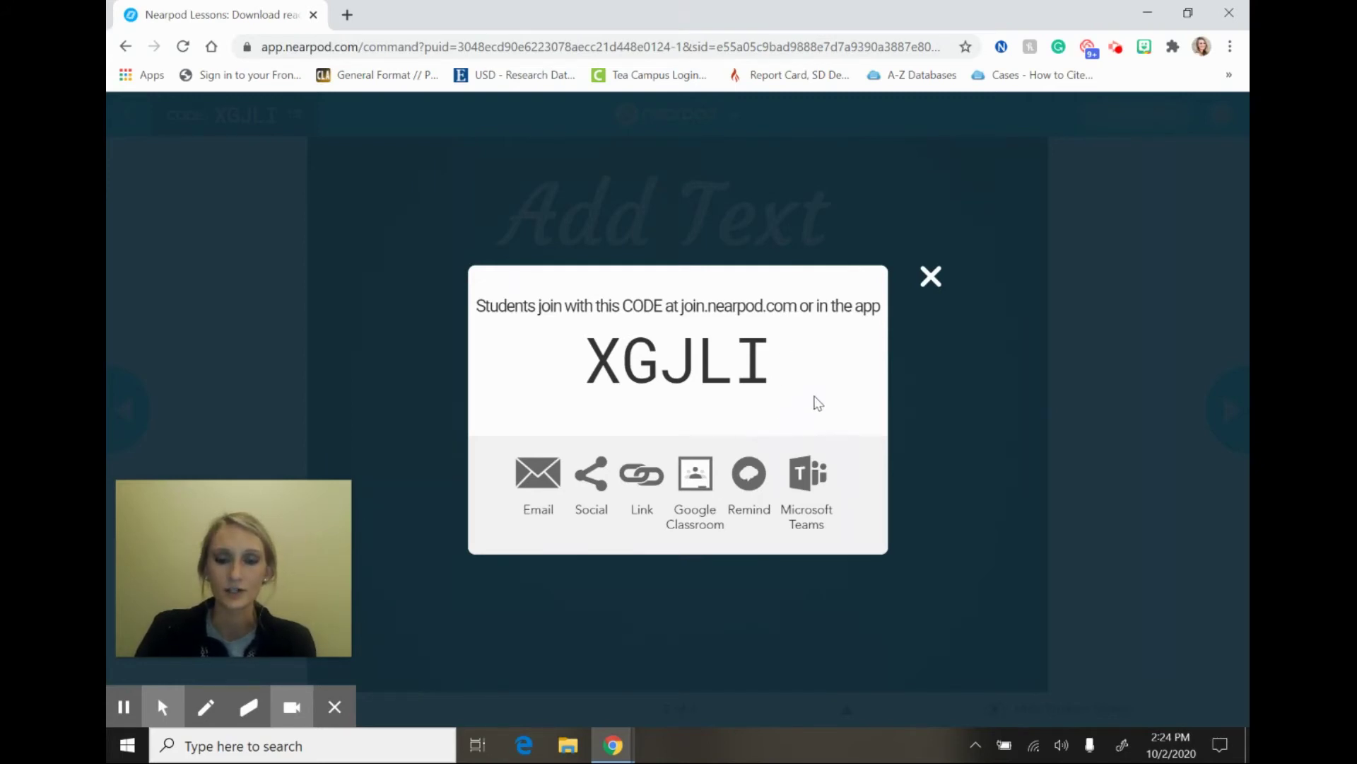
left_click(931, 277)
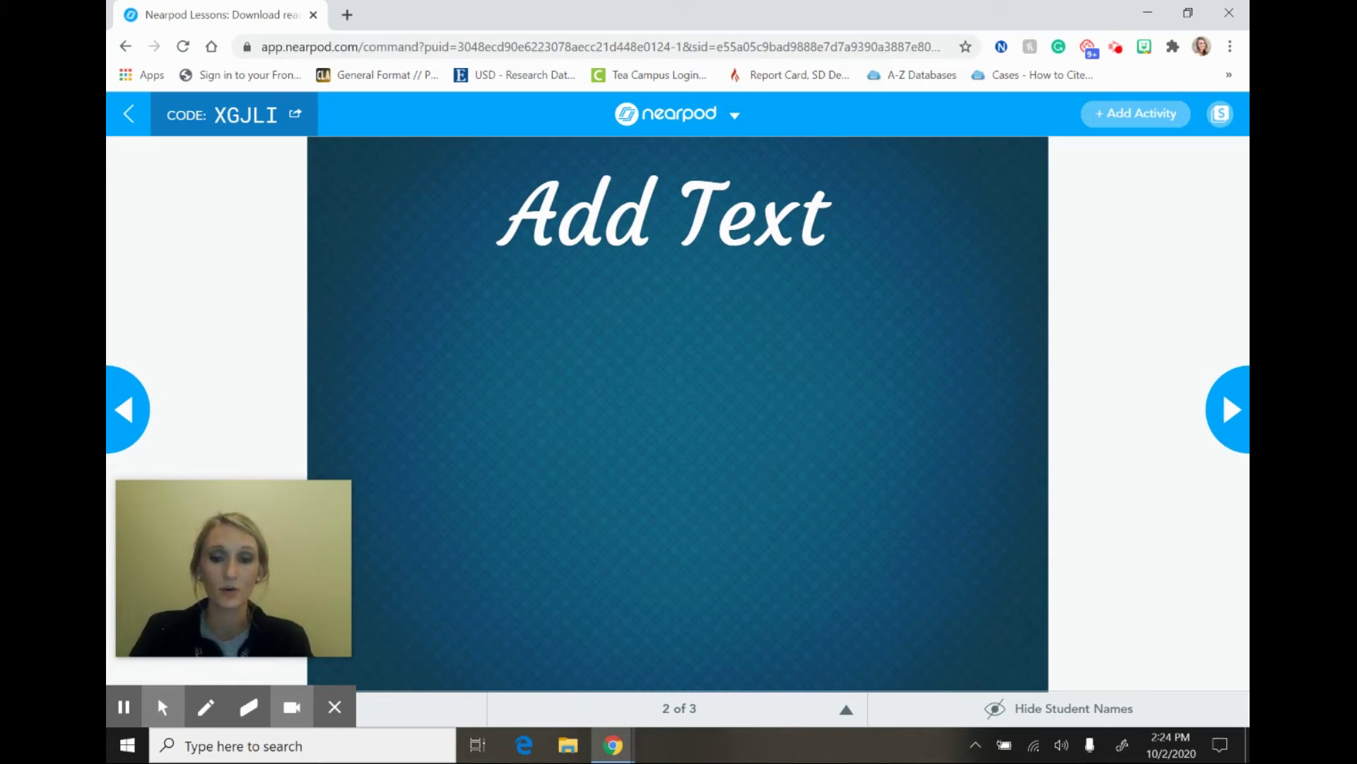
Advance the live session to slide 3 of 3, then ask to leave it
left_click(1229, 410)
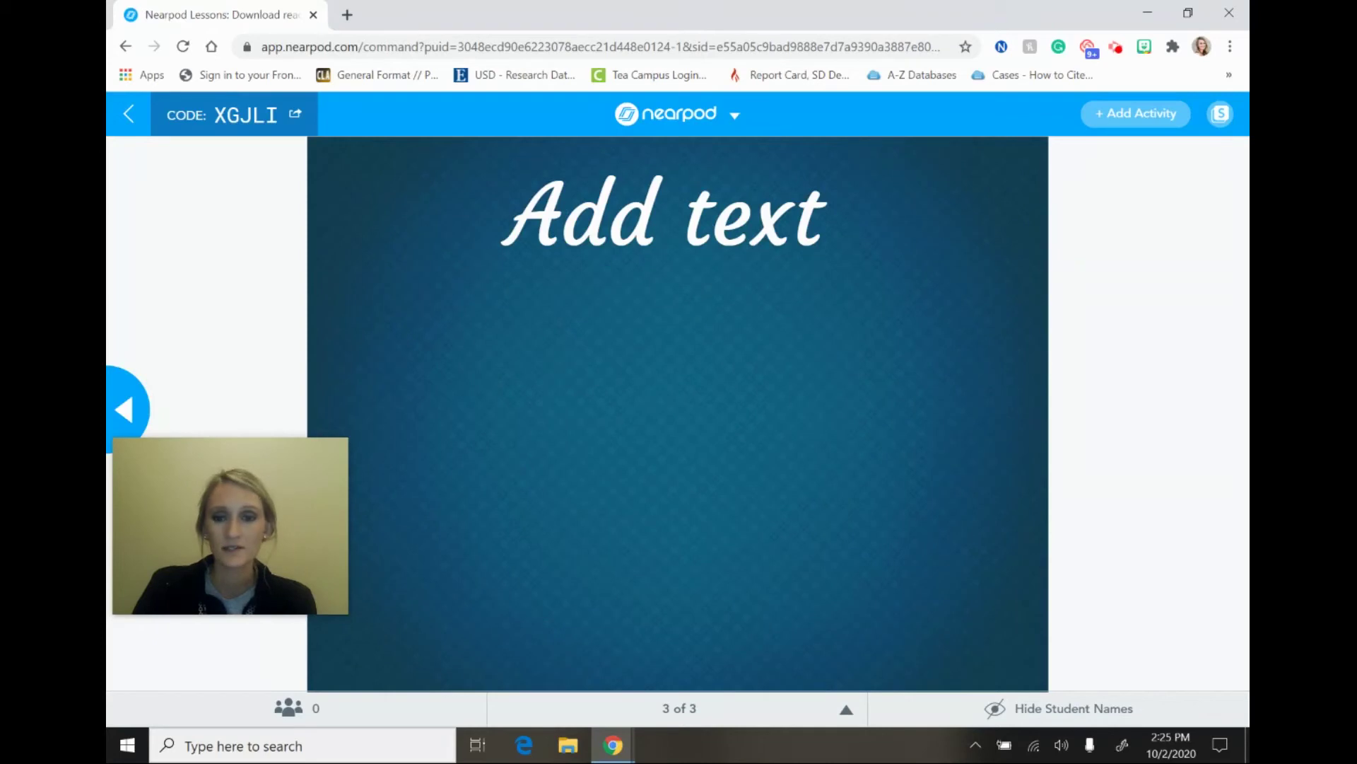
left_click(137, 113)
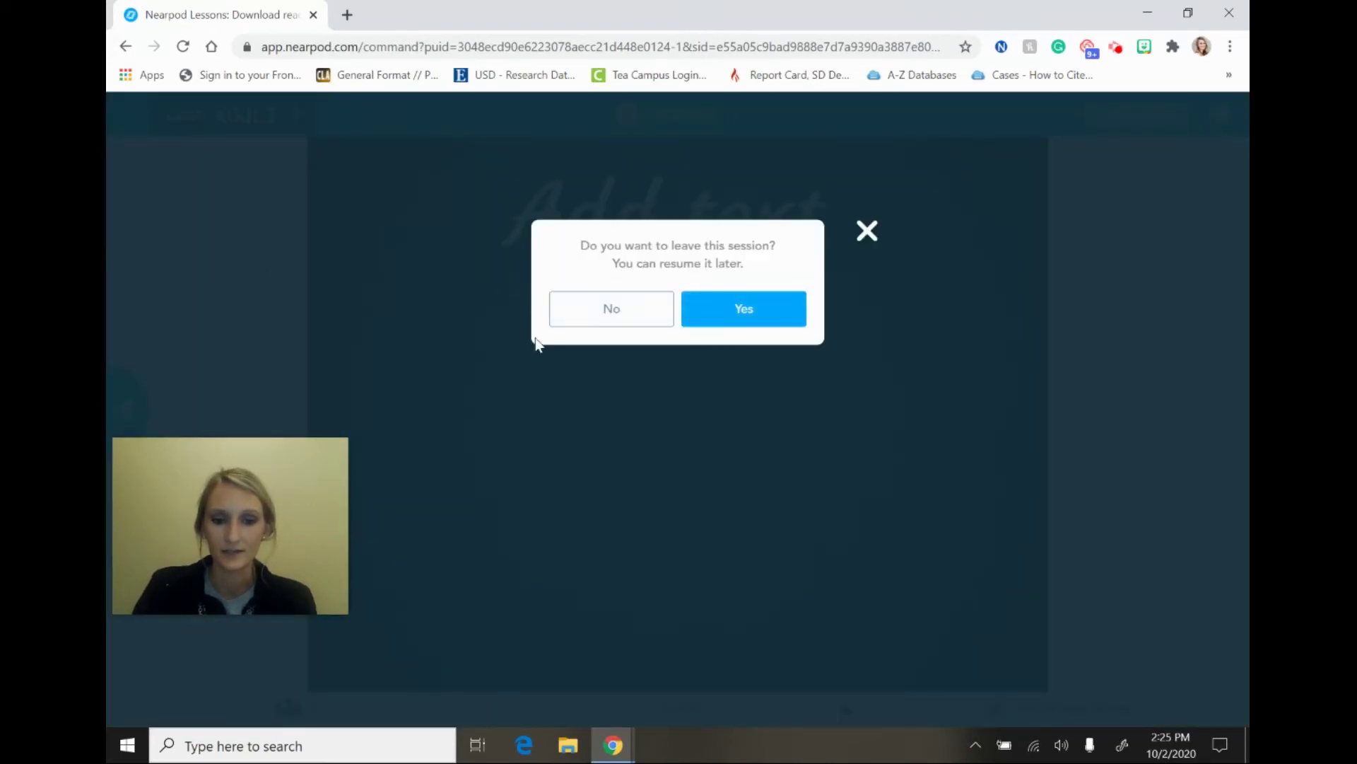
Confirm leaving the live session and wait for My Library to show Test Lesson
left_click(767, 318)
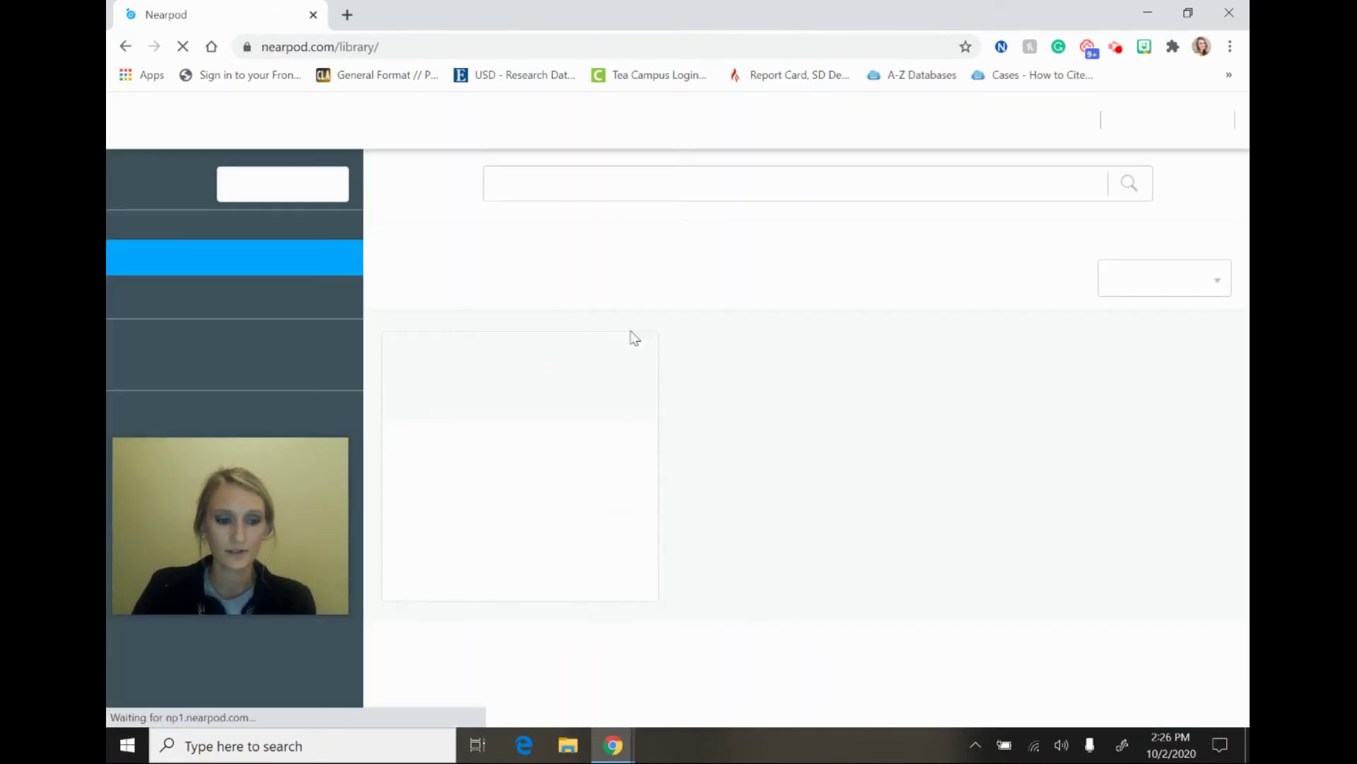
mouse_move(766, 395)
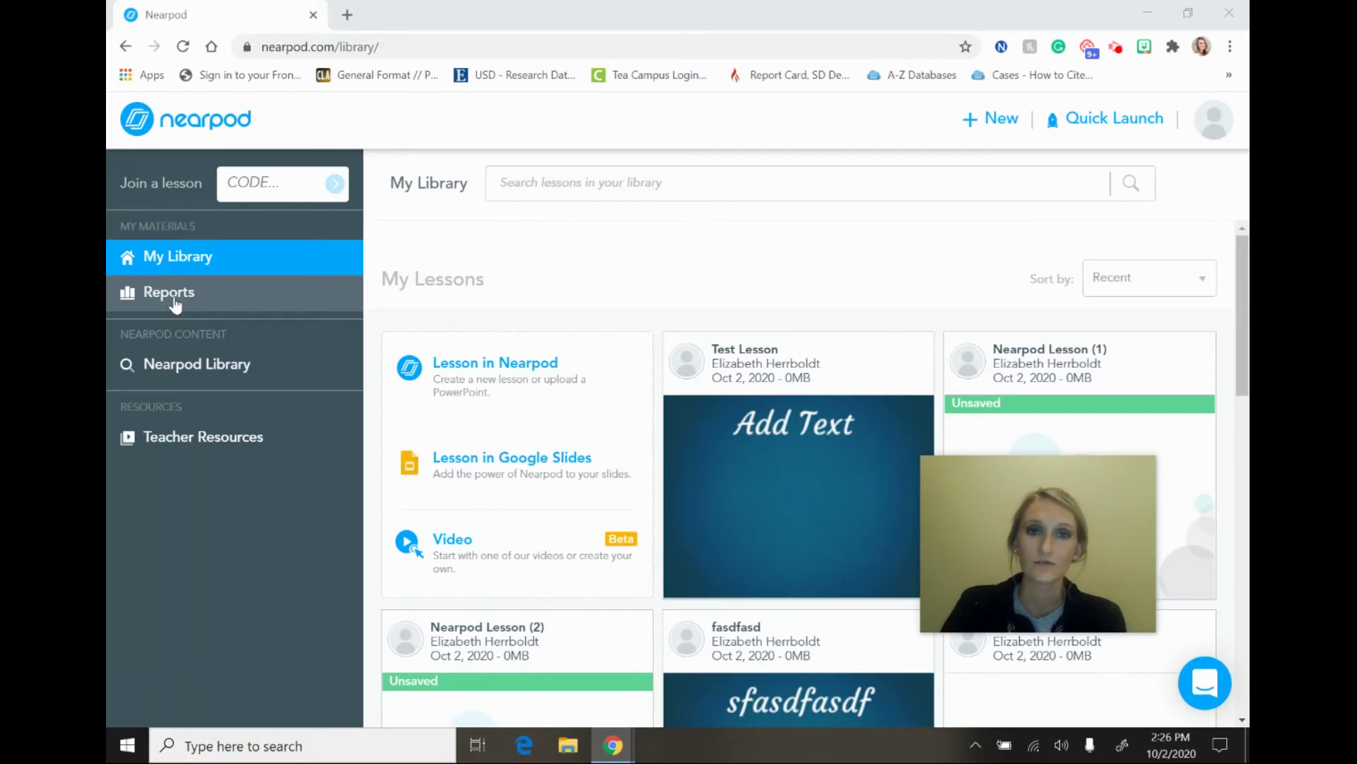
Open Reports from the sidebar to view past session reports like Test Prep: Nouns
left_click(185, 297)
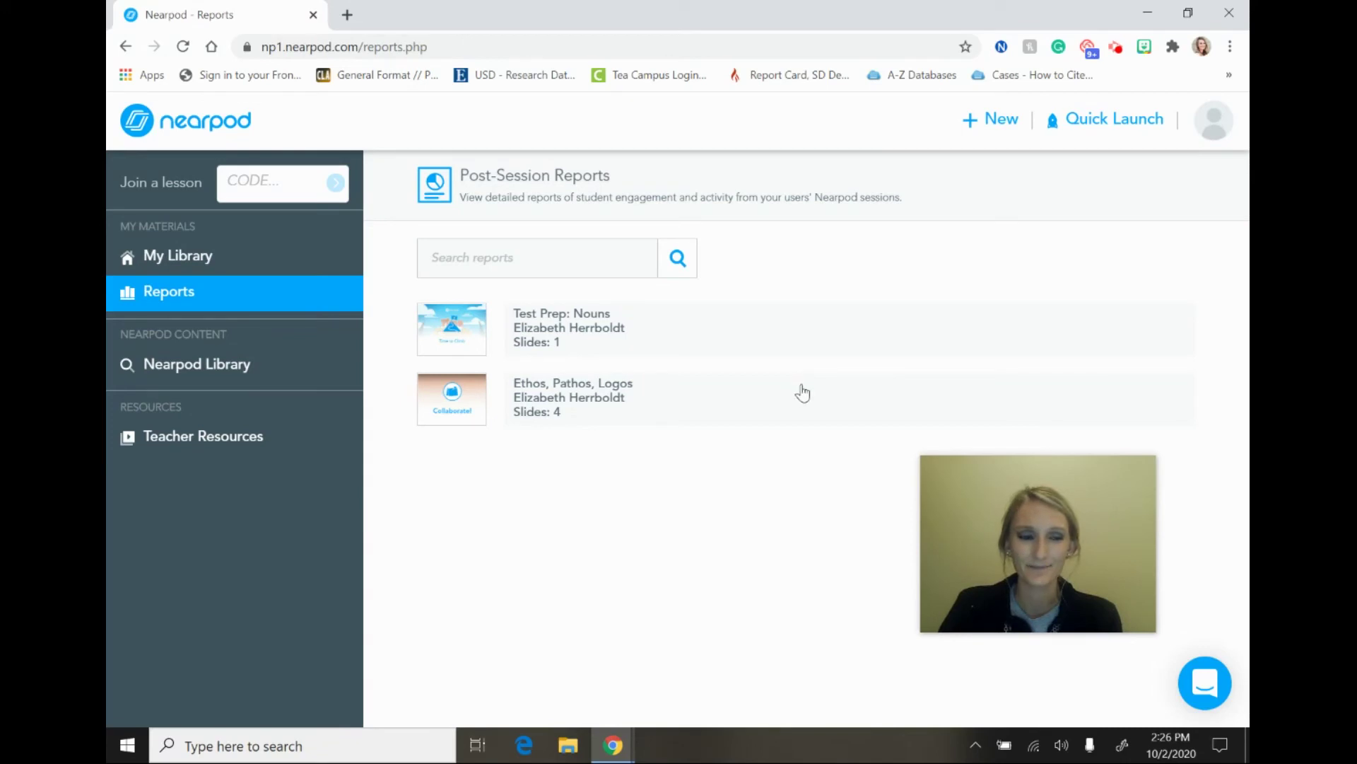
Browse the Nearpod Library's featured collections like Racial Justice and its subject, grade and resource filters
left_click(210, 373)
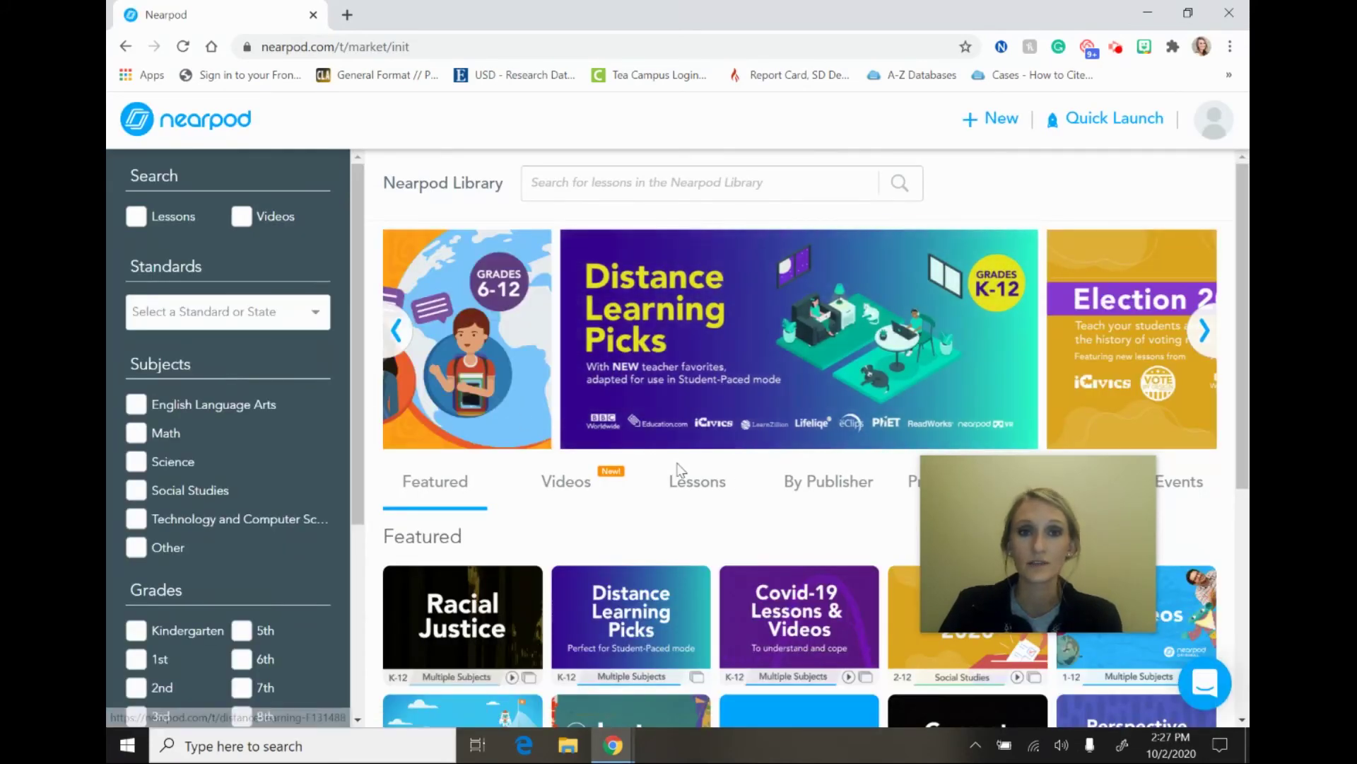
scroll(631, 480, "down", 5)
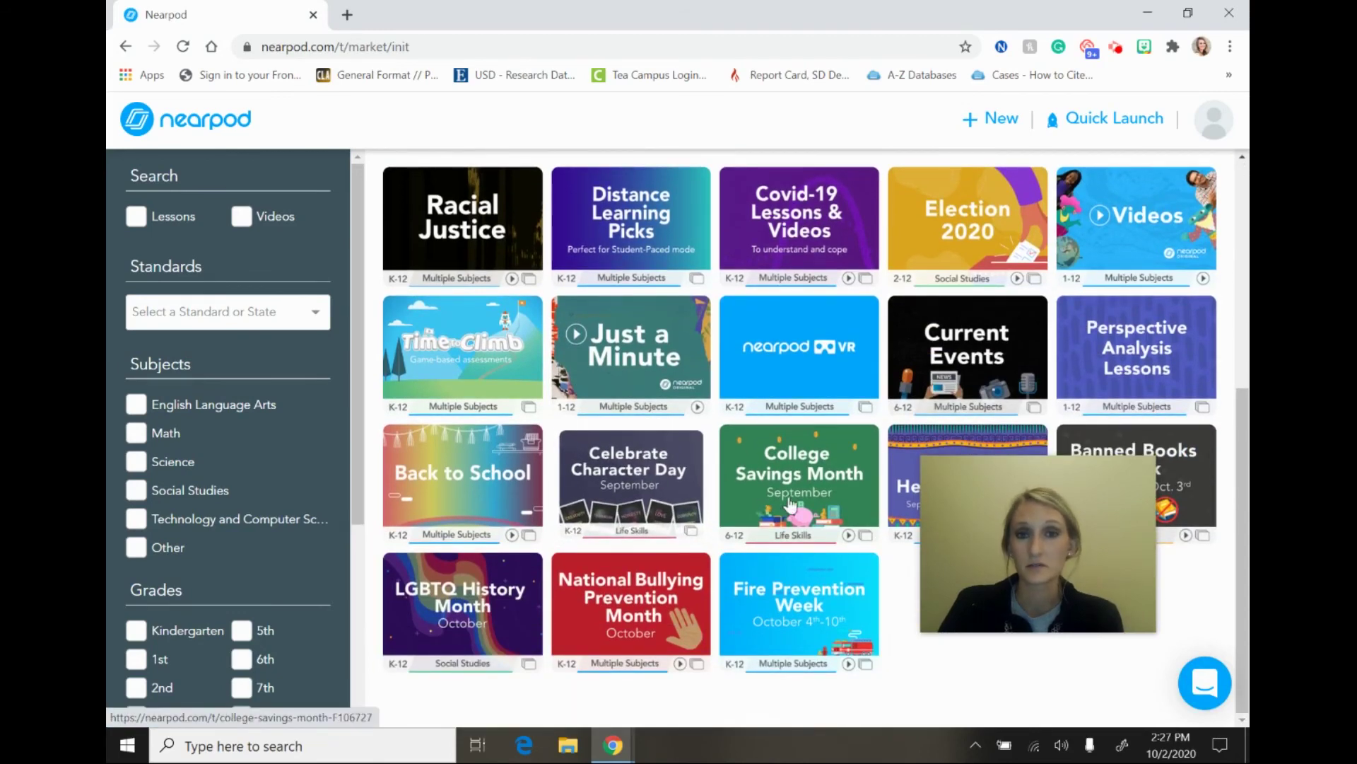
scroll(803, 506, "up", 3)
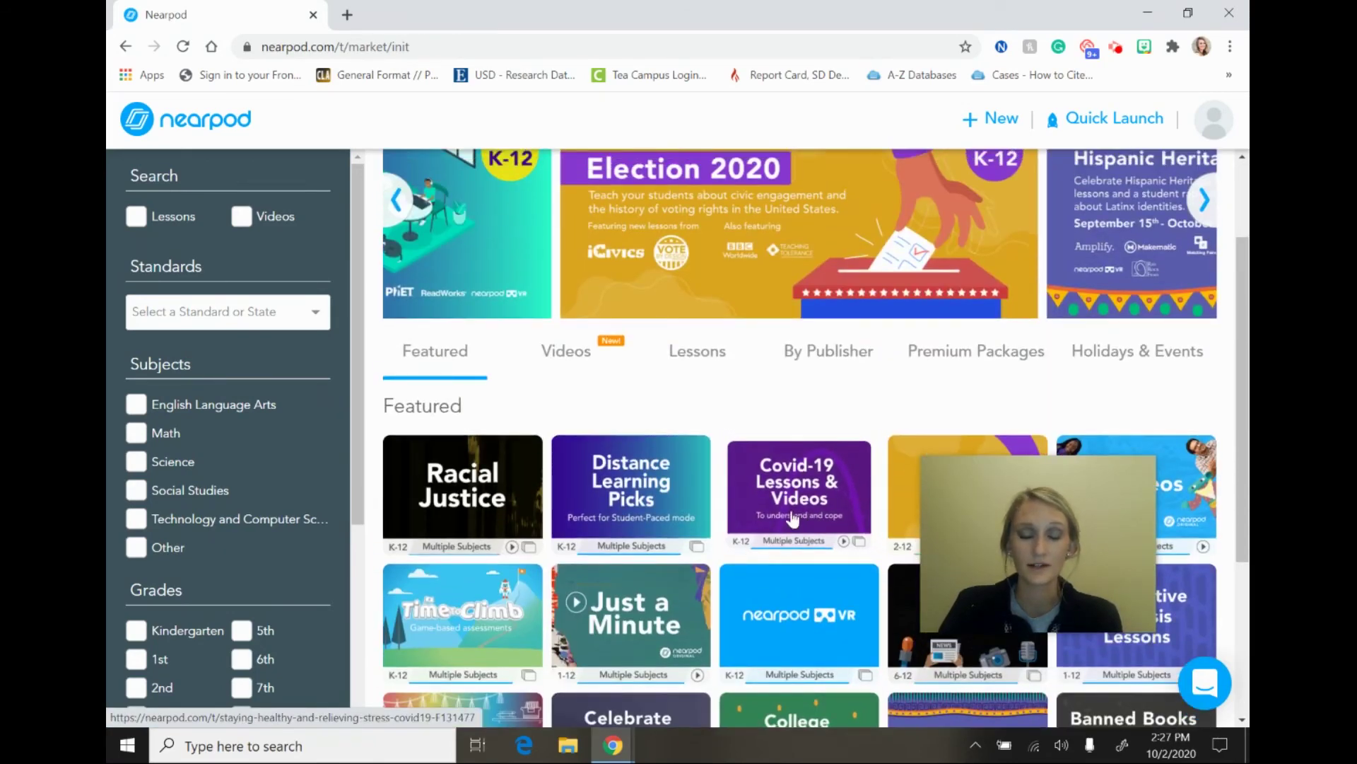
scroll(198, 417, "down", 1)
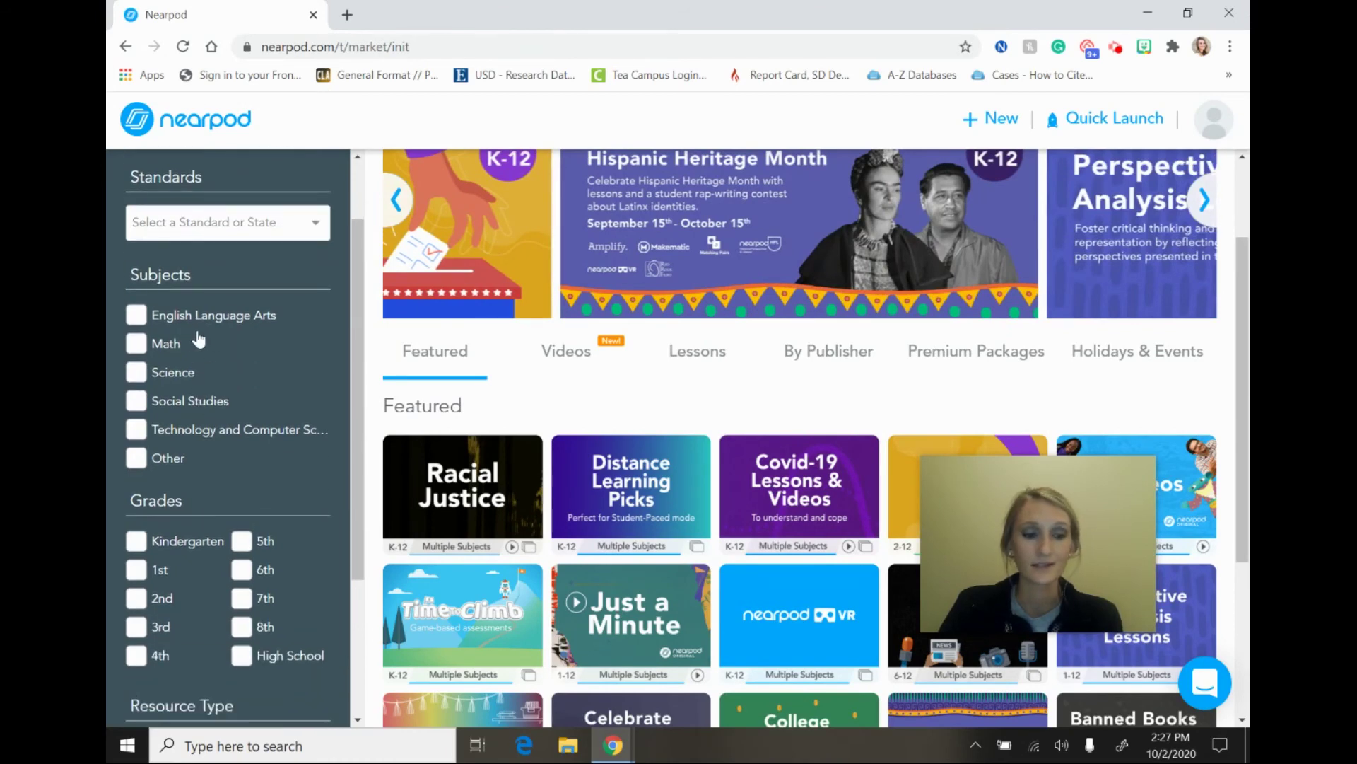
scroll(262, 411, "down", 1)
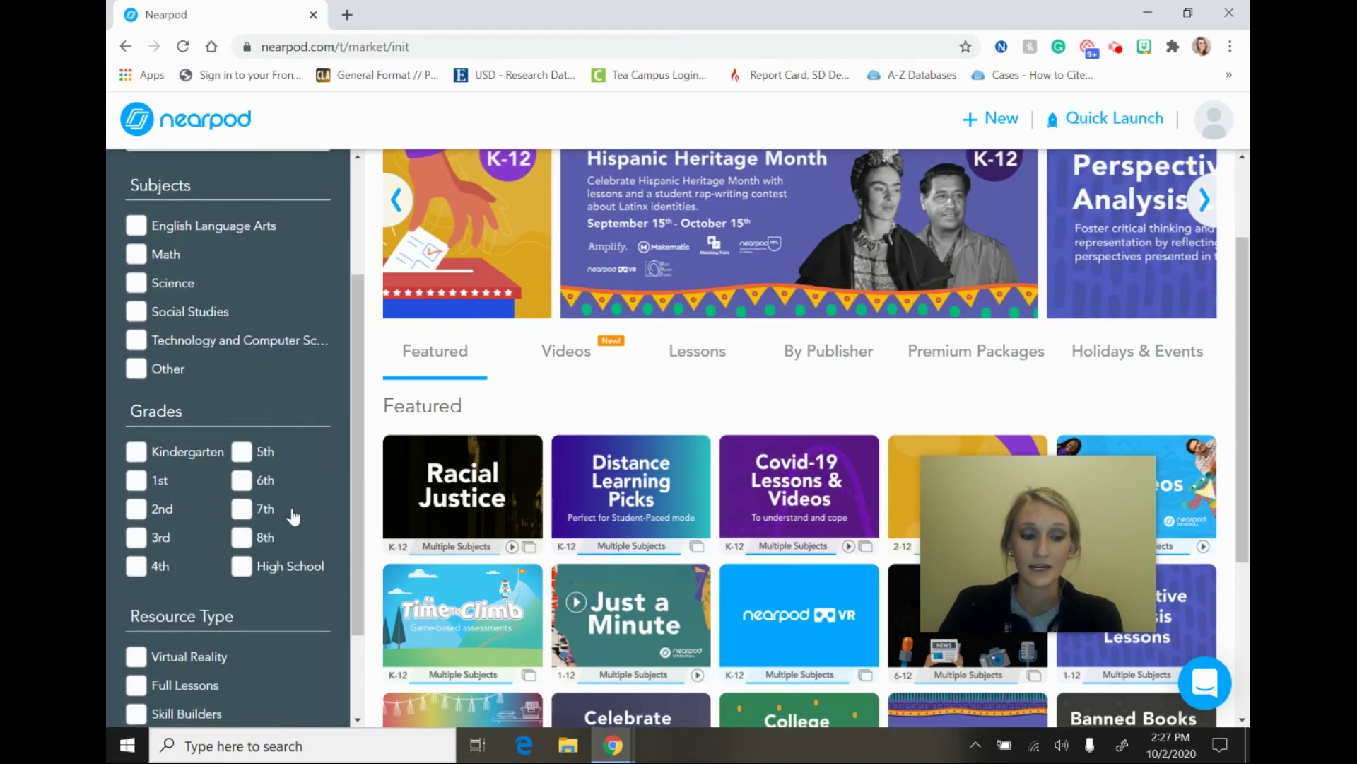
scroll(276, 506, "down", 2)
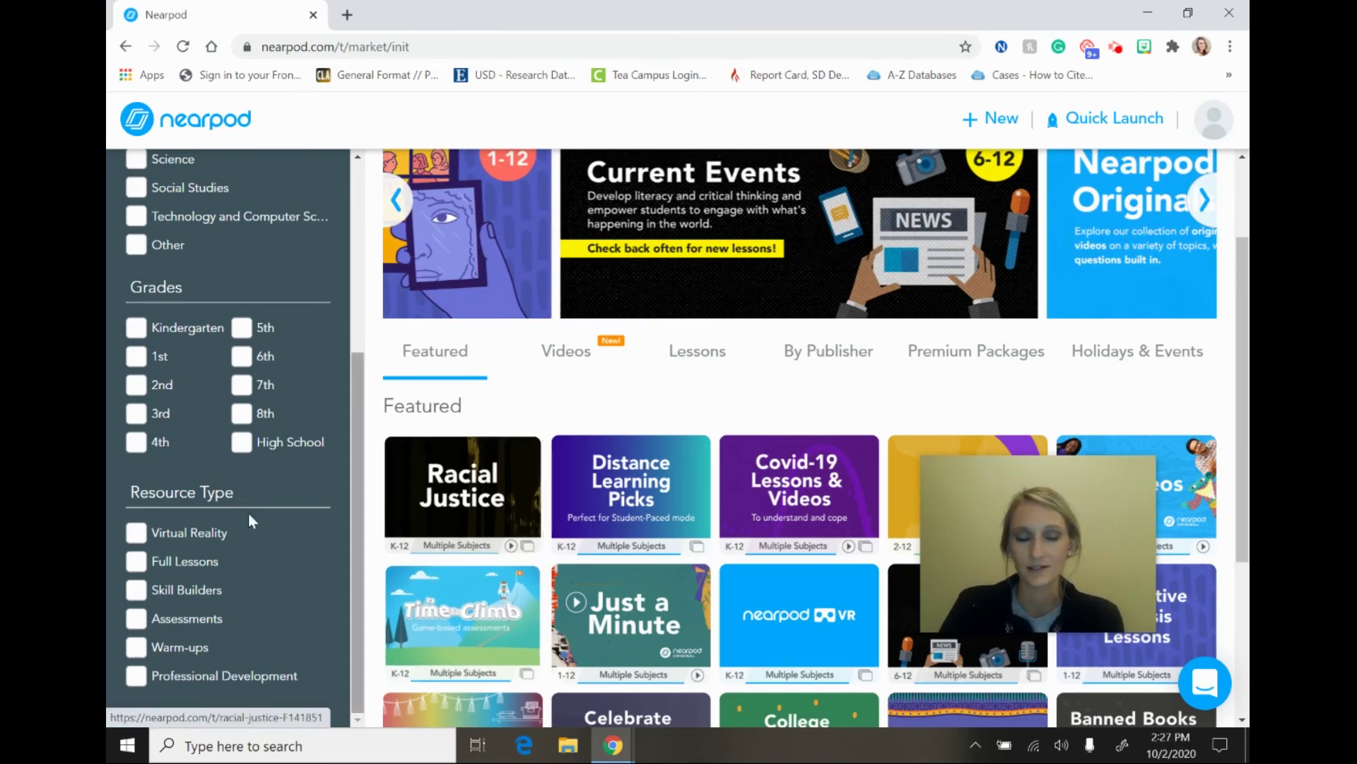
scroll(244, 470, "up", 1)
scroll(251, 473, "up", 3)
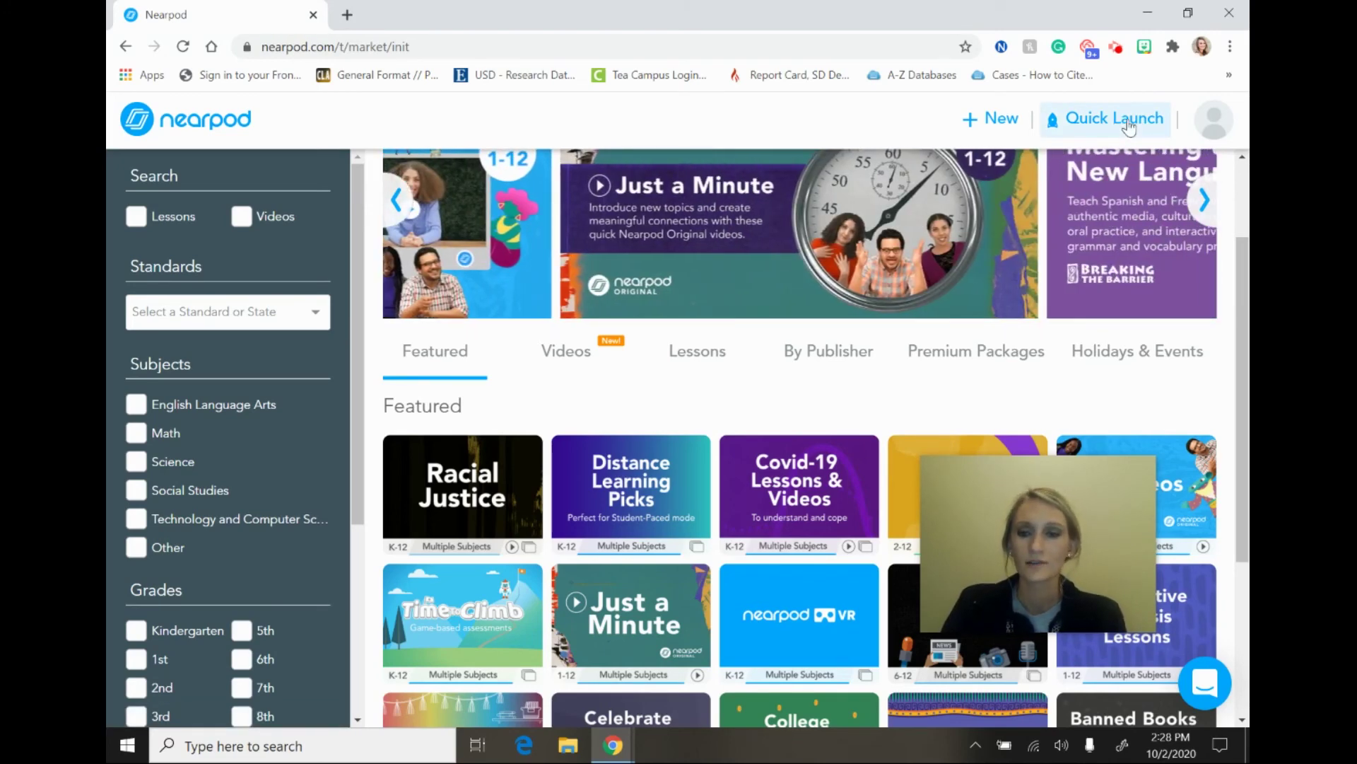
Start a blank Open Ended Question from the Quick Launch menu
left_click(1117, 121)
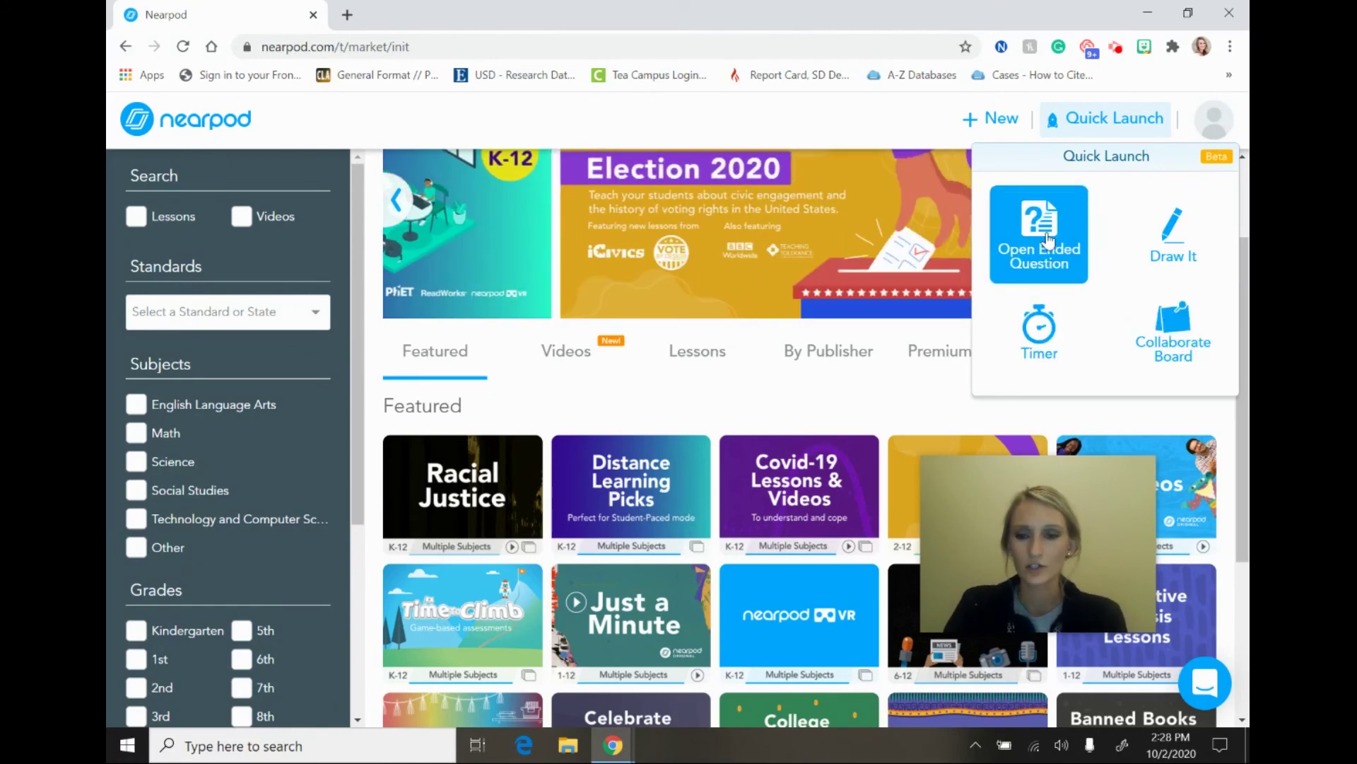
left_click(1042, 234)
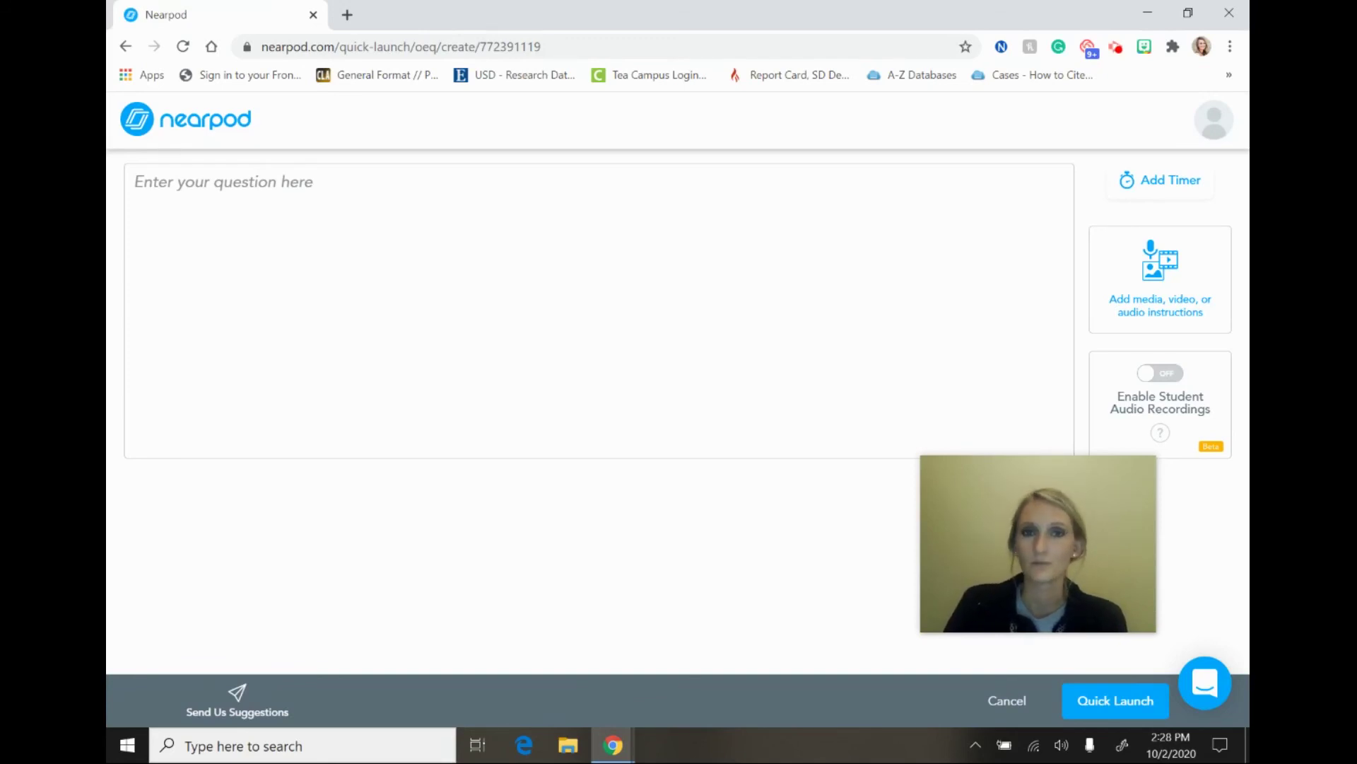
Cancel the blank open-ended question to return to My Library
left_click(1004, 705)
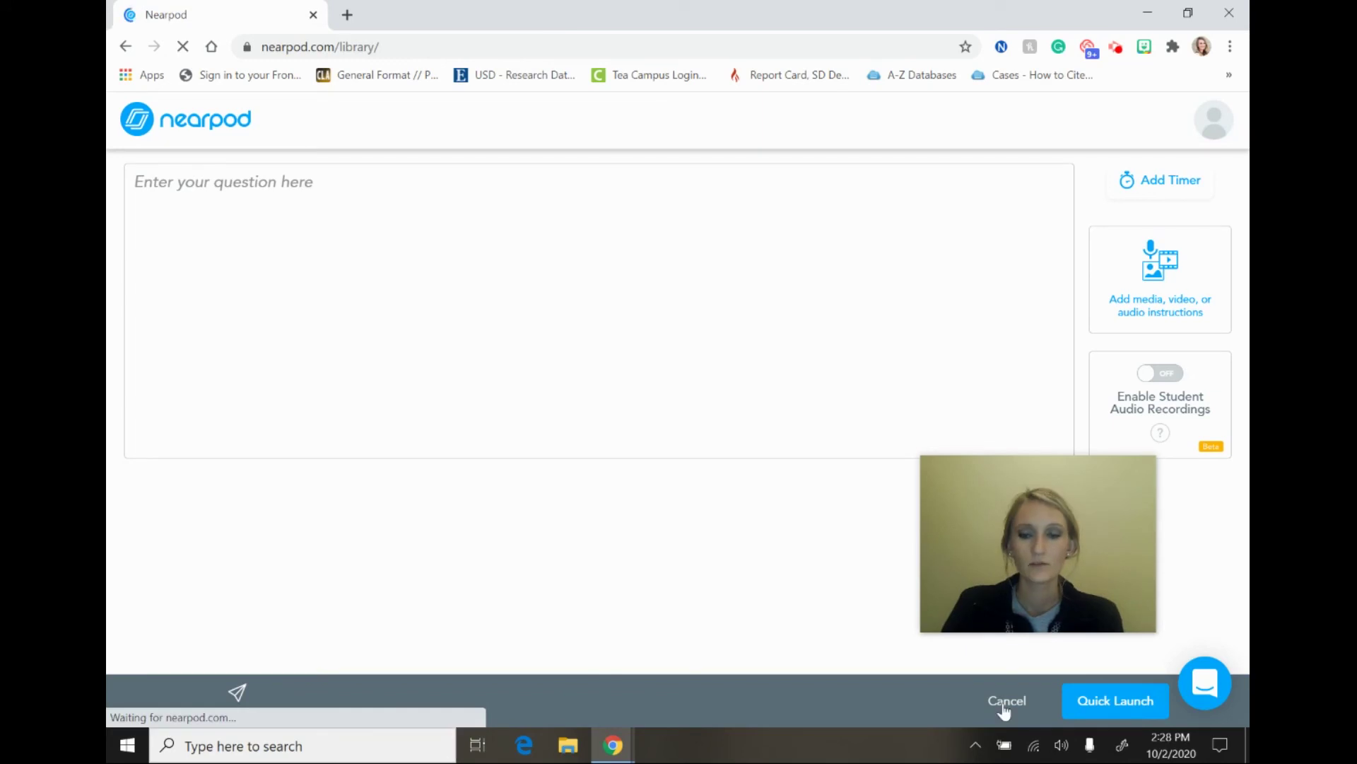